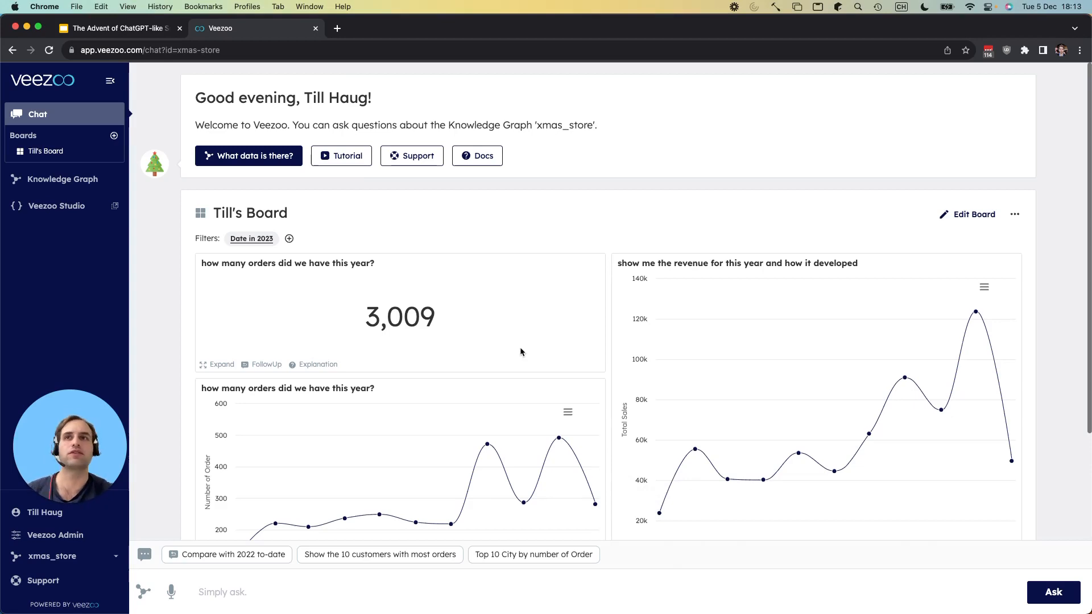
- Display the visual Knowledge Graph of the xmas_store data and move the Profit and Sales nodes outward from Order
scroll(520, 349, down, 3)
scroll(520, 349, up, 3)
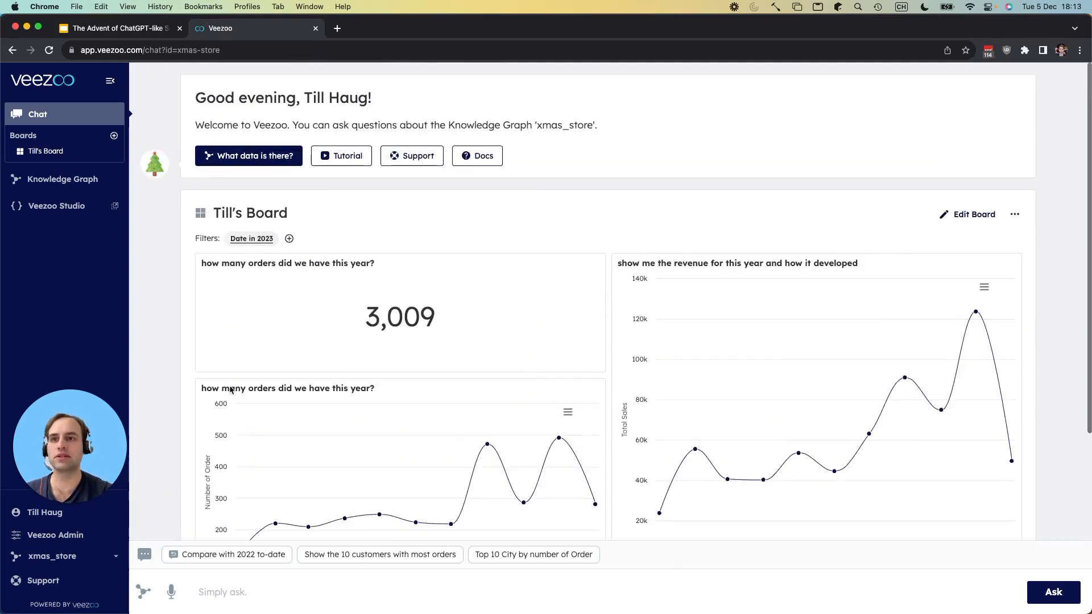
click(143, 593)
drag(366, 406, 350, 397)
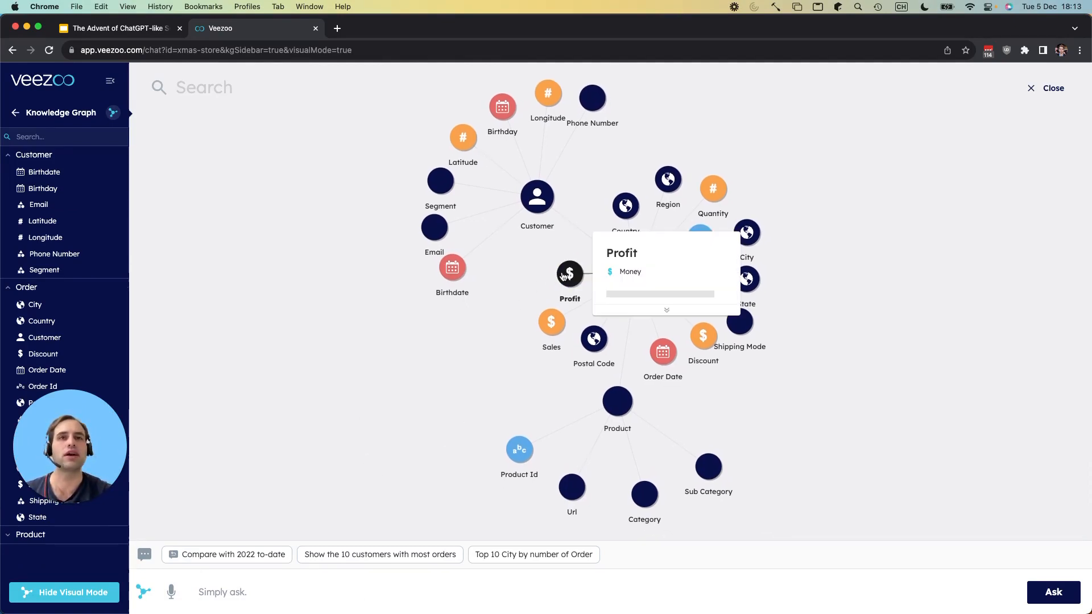
drag(570, 275, 537, 267)
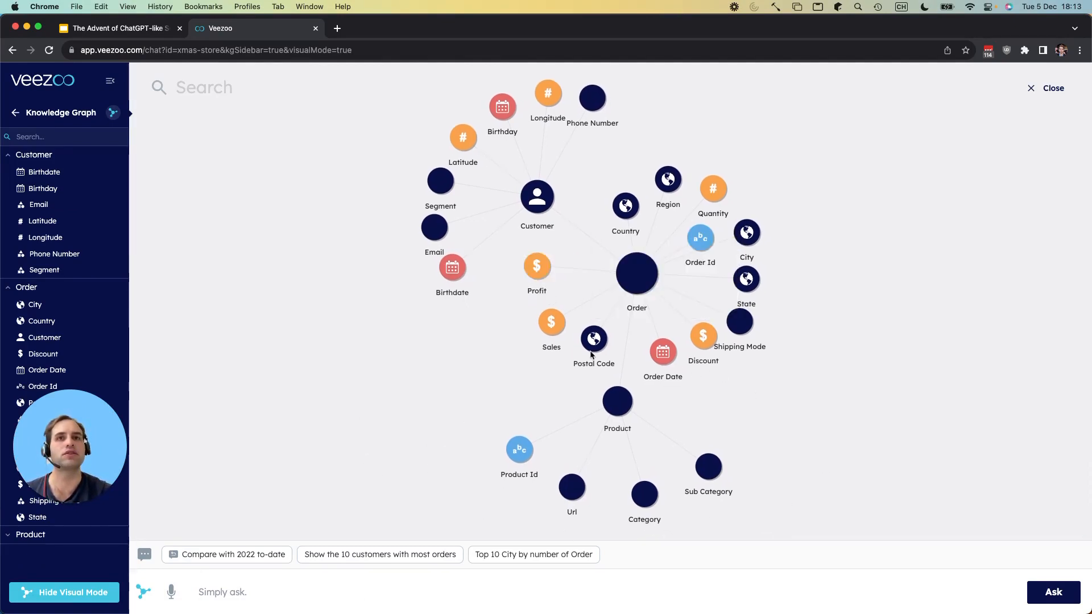
drag(551, 322, 540, 331)
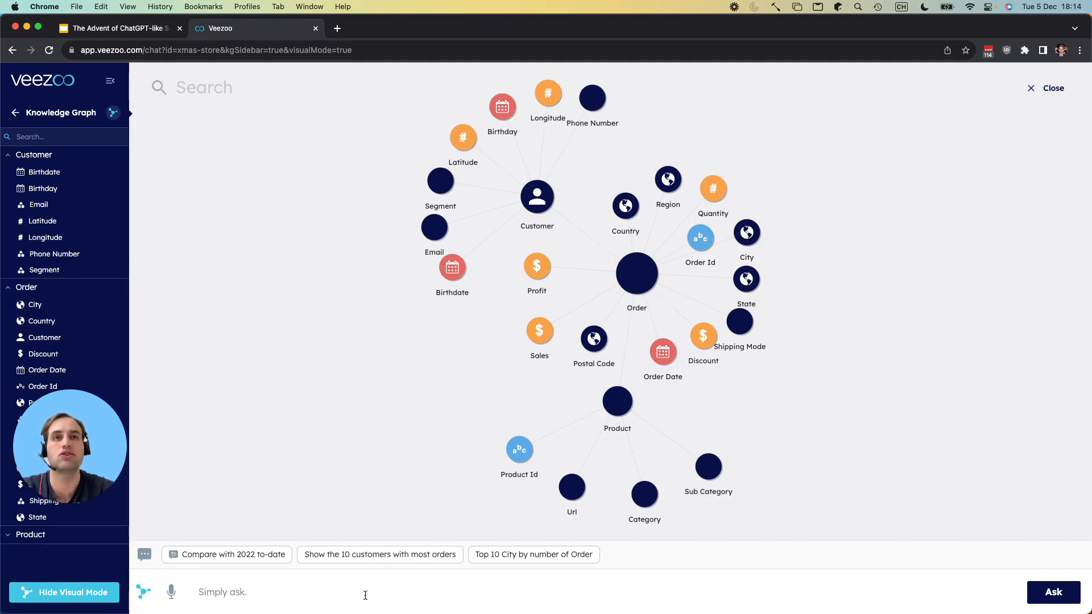
- Ask "how many customers do we have in the consumer segment"
text(how many custom)
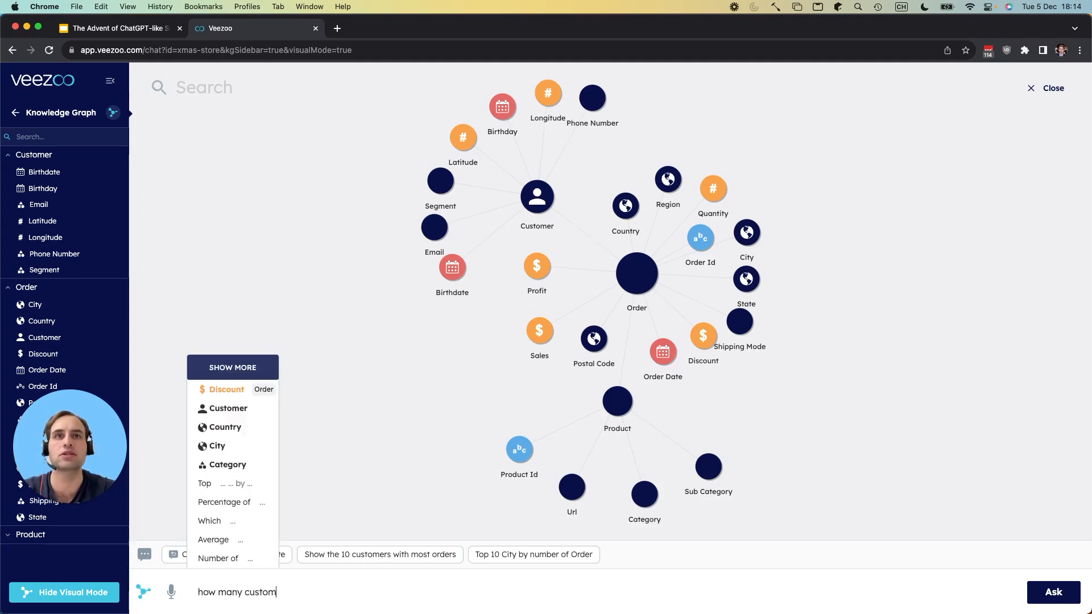
text(ers do we have )
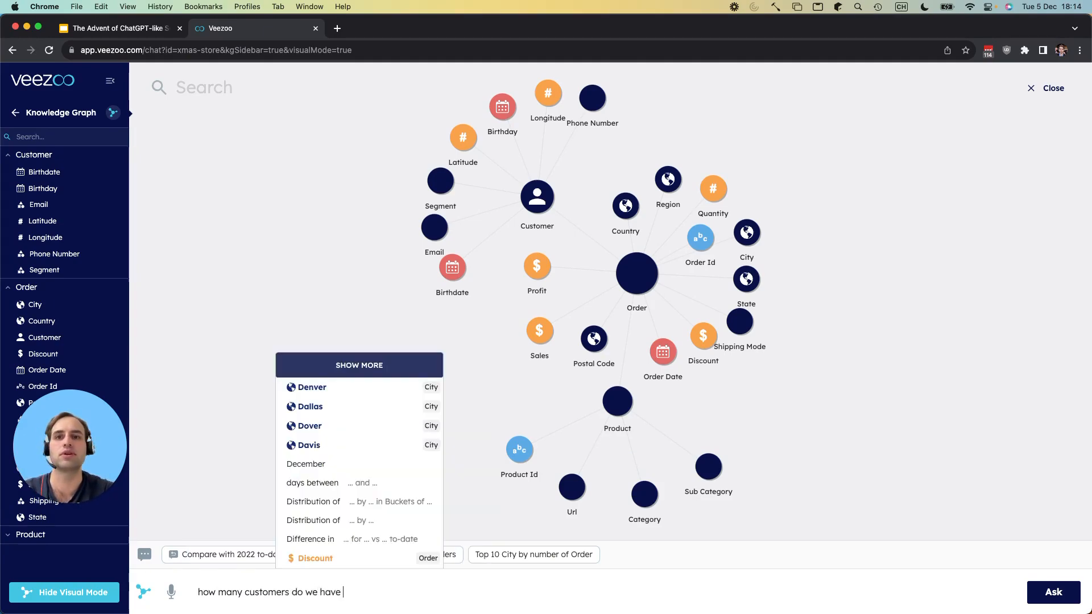
text(in the consumer segment)
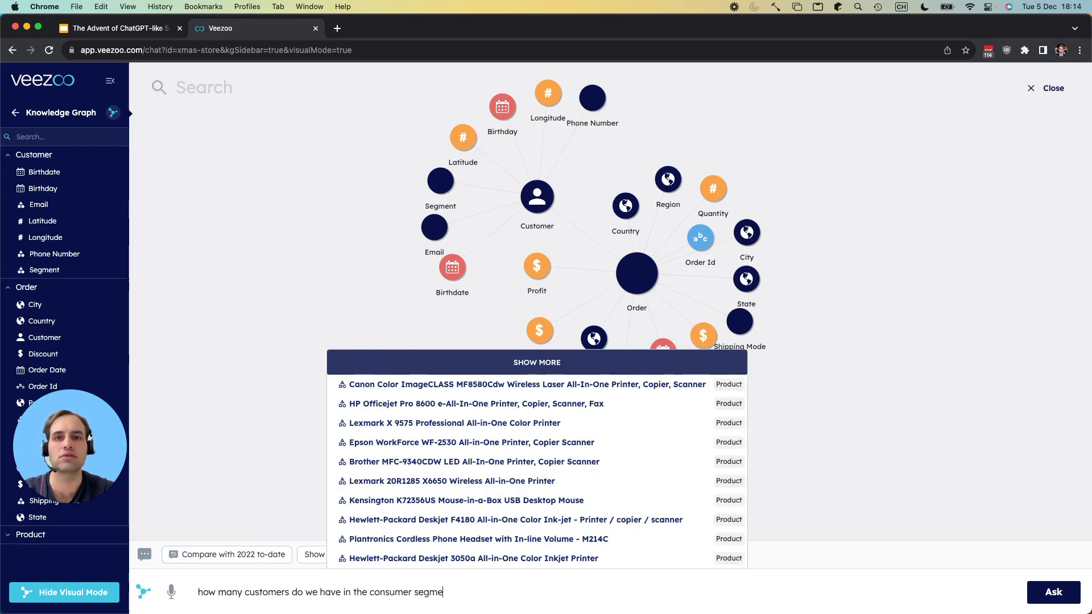
key(Return)
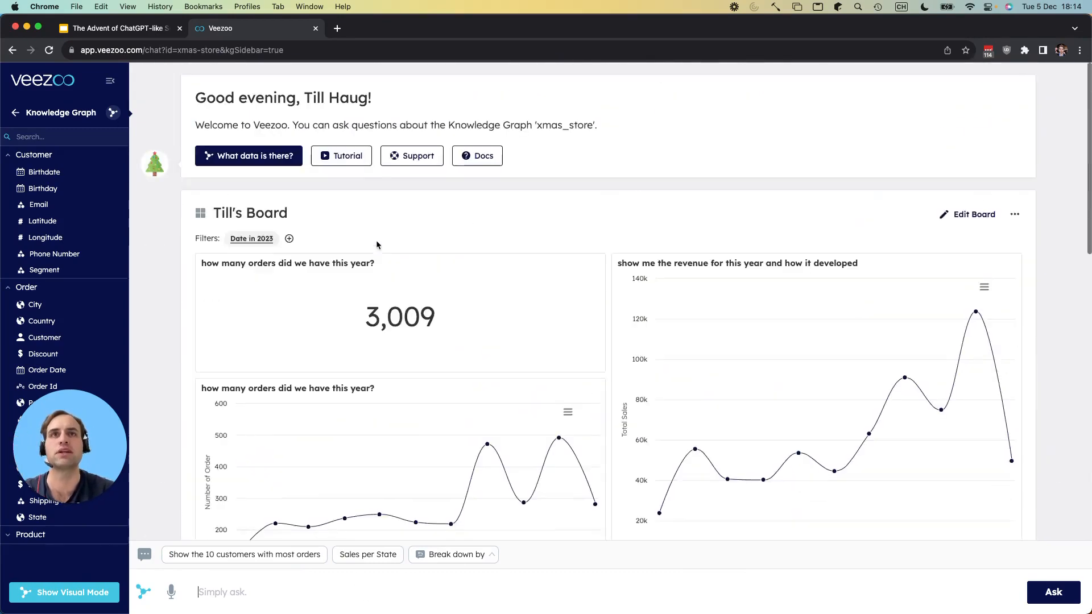
- Reopen the visual Knowledge Graph and ask from there "how did our profit develop in 2019"
click(142, 606)
click(142, 608)
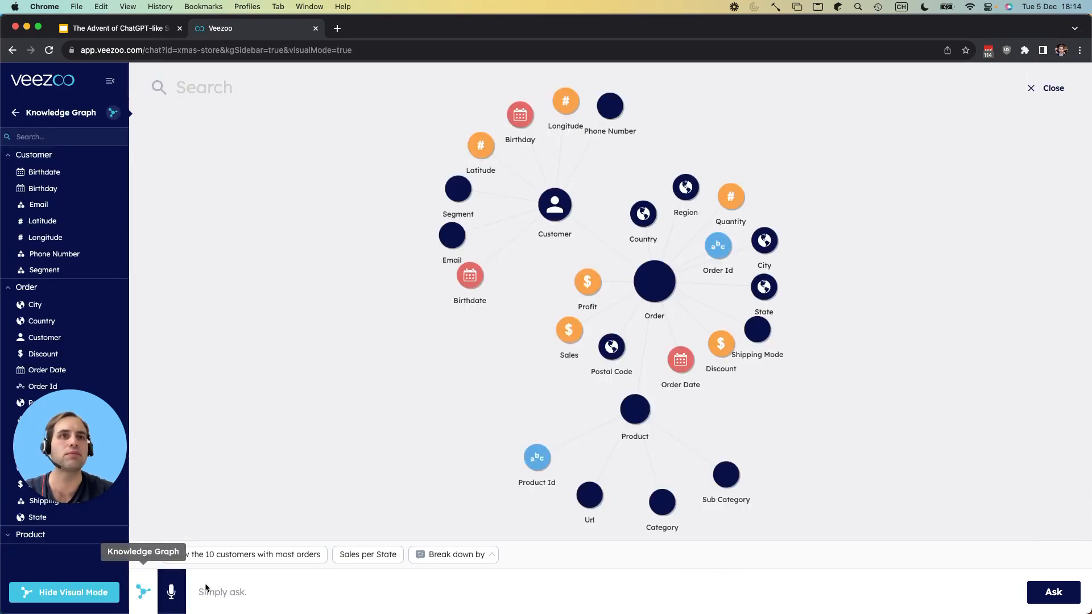
click(412, 594)
text(how did our profit develop in 202)
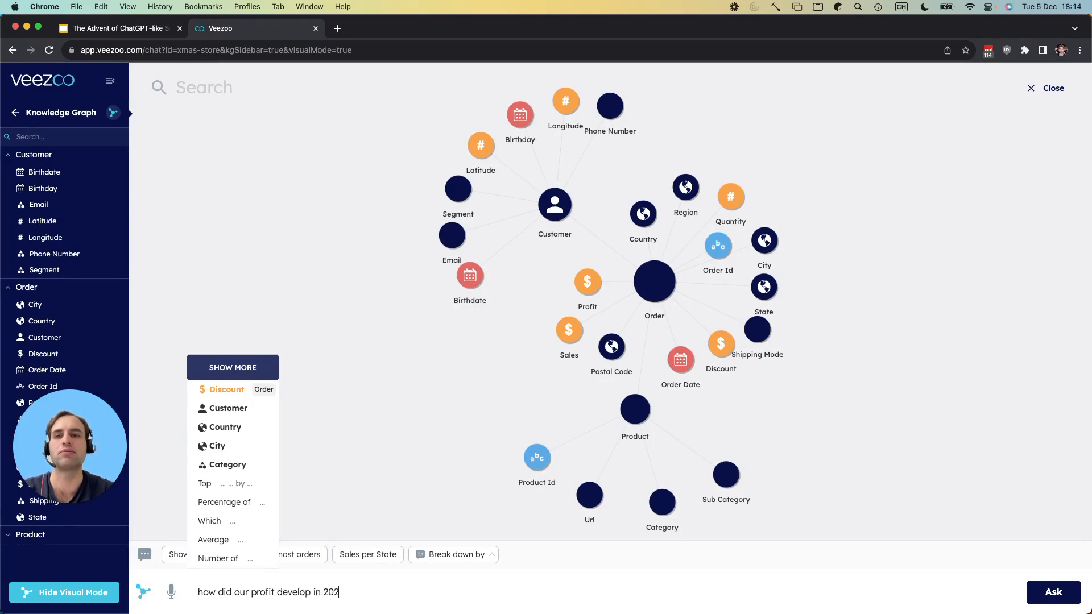
key(BackSpace)
text(19)
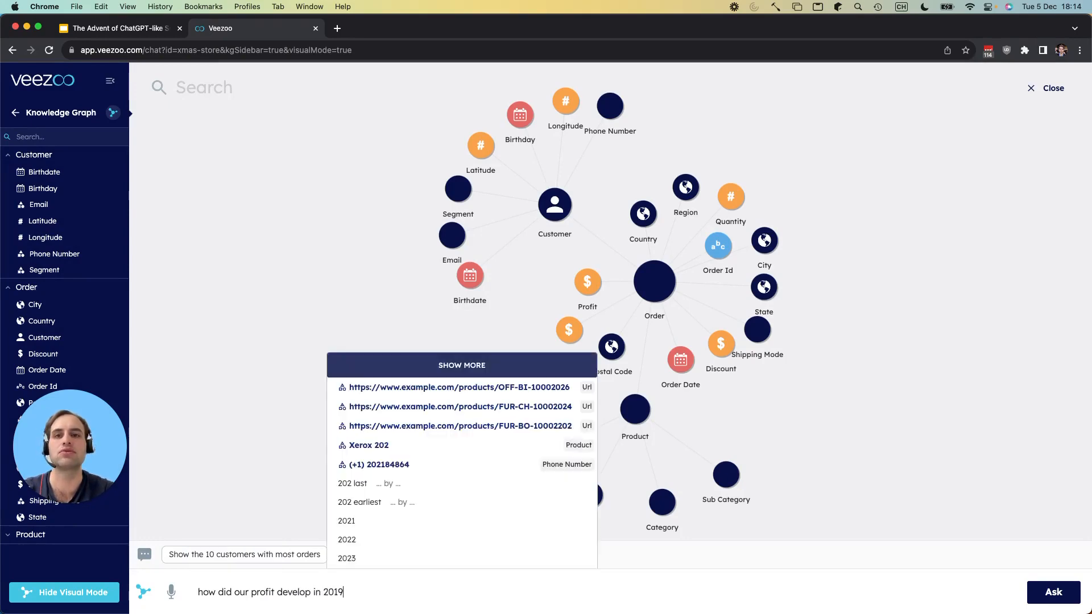
key(Return)
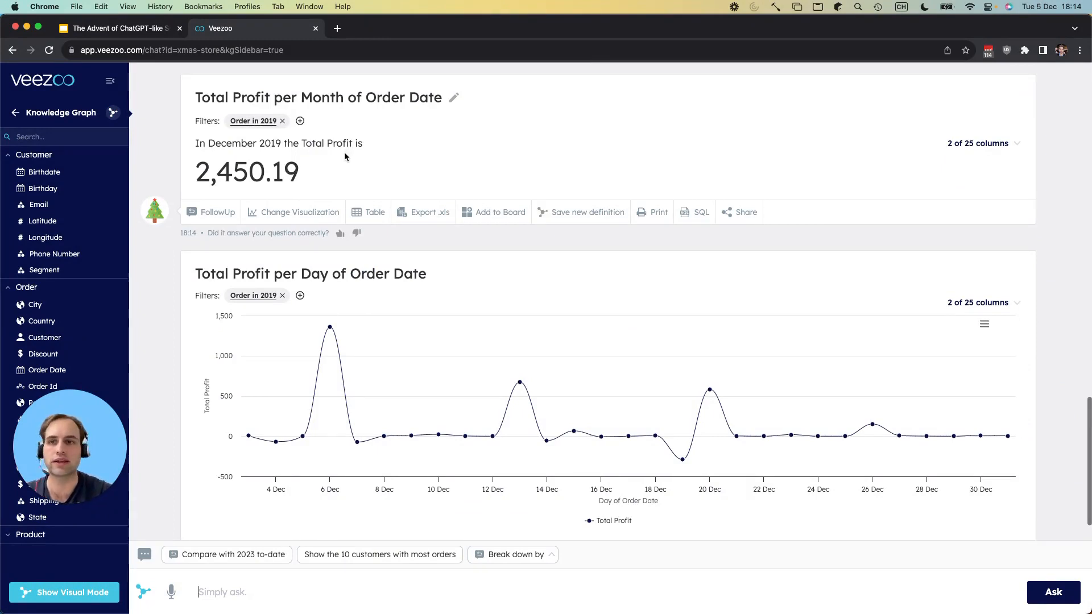
- Review the 2019 profit answer and ask "what is the percentage of unprofitable orders"
scroll(343, 152, up, 1)
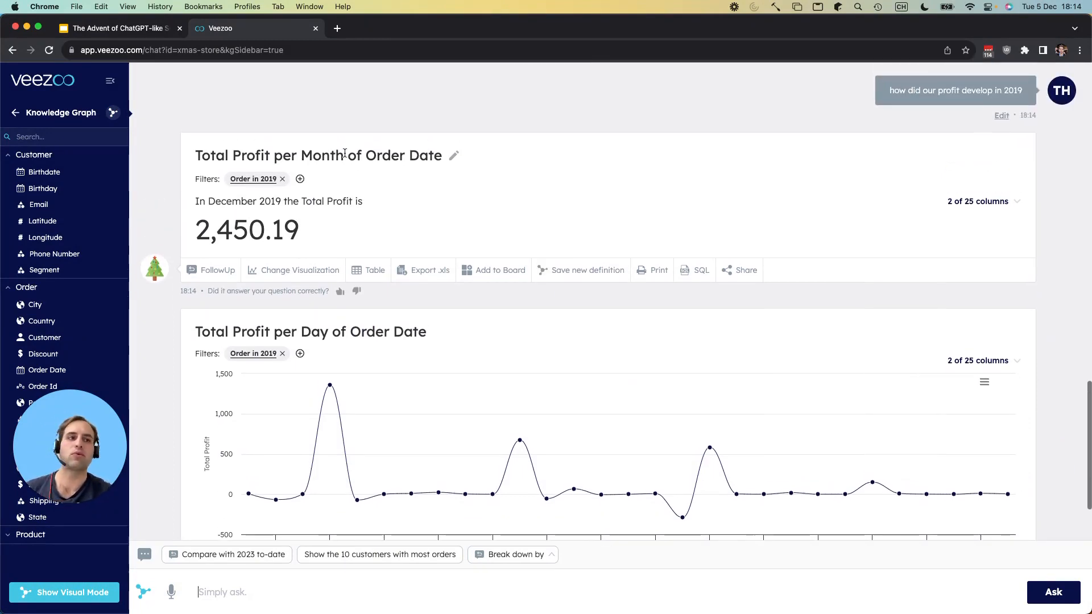
scroll(345, 153, down, 2)
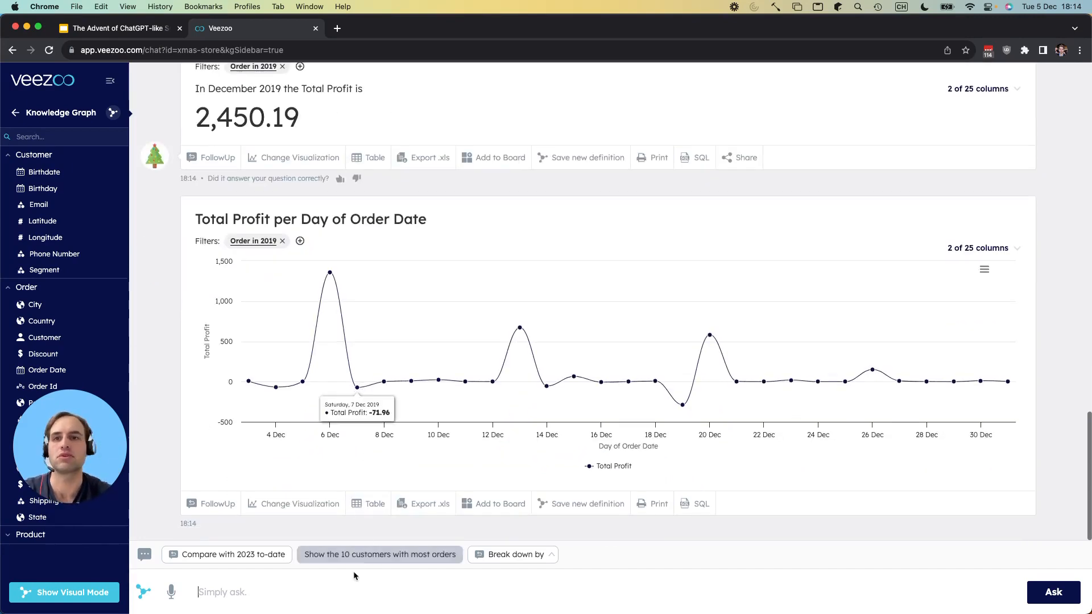
text(what is th)
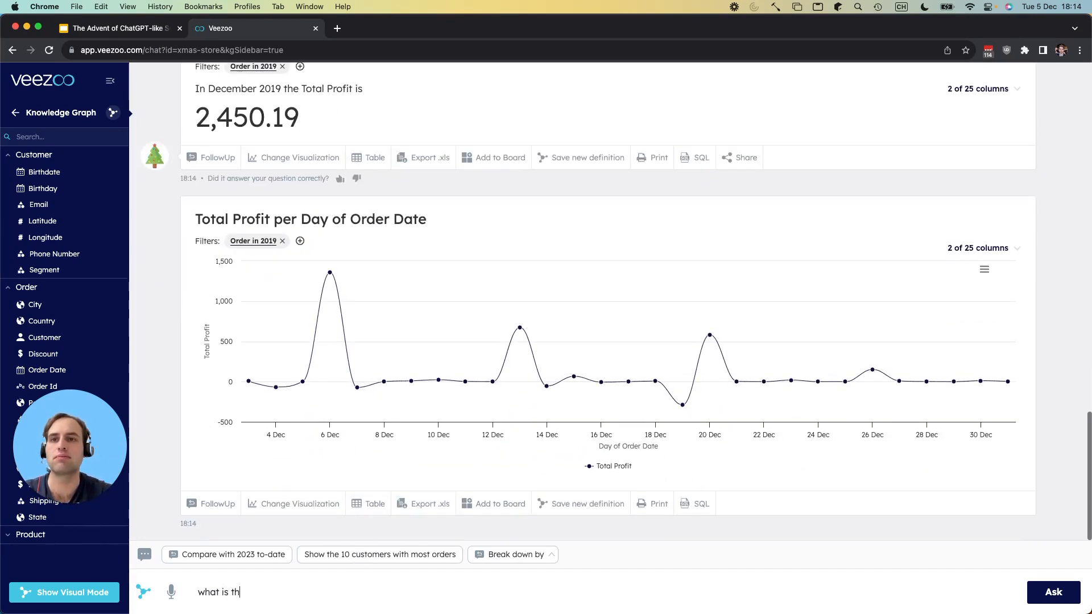
text( ep)
key(BackSpace)
key(BackSpace)
key(BackSpace)
text(e percentage)
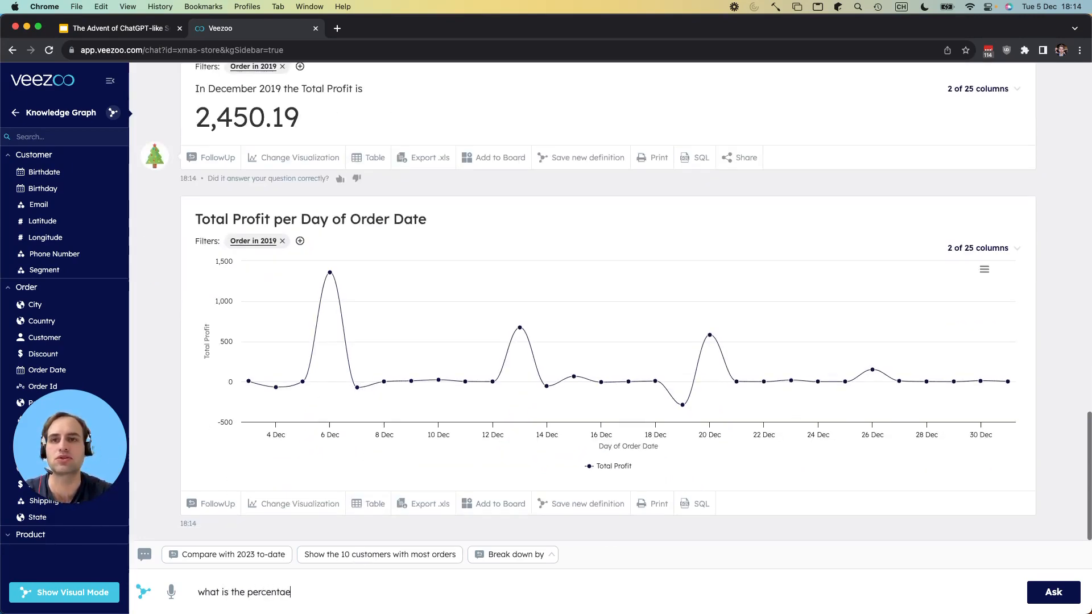
text( of unprofitable )
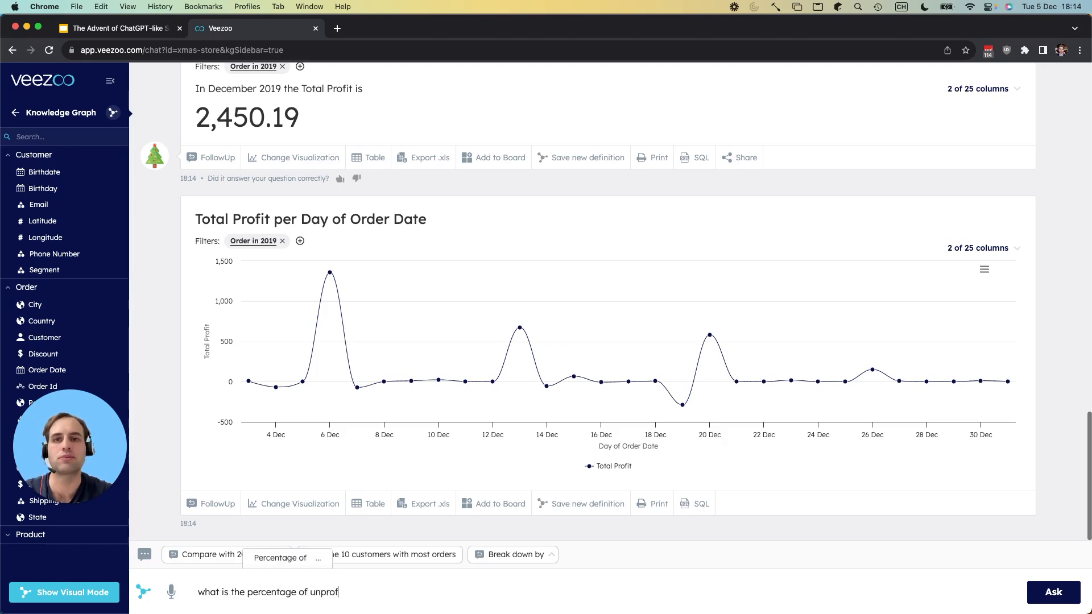
text(orders)
key(Return)
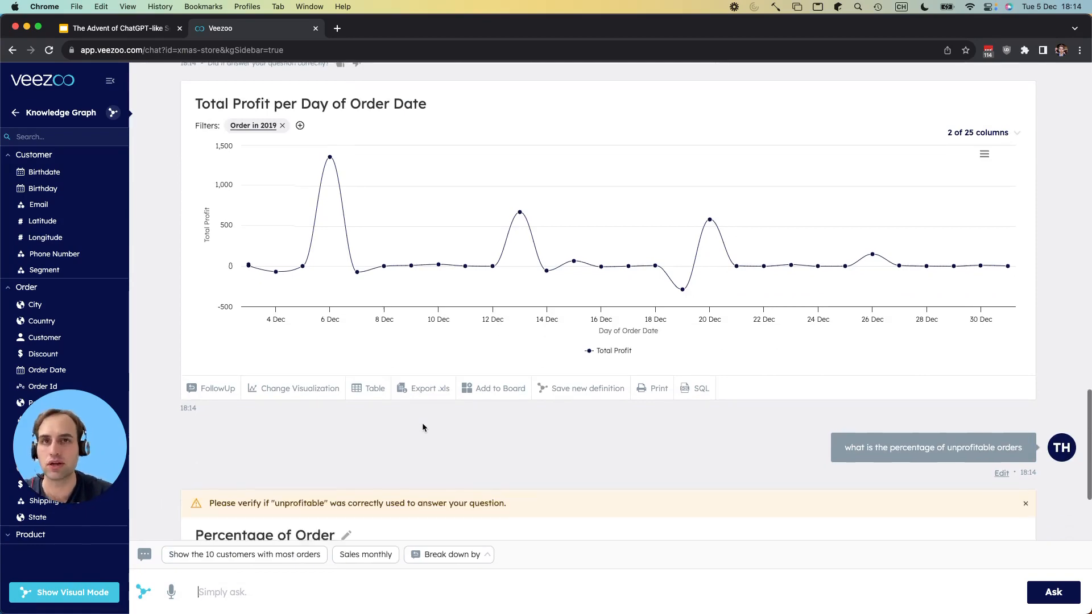
- Save the Percentage of Order answer as a new measure definition named "Lossy-Orders Ratio", with the condition order.Profit <= 0
scroll(423, 426, up, 2)
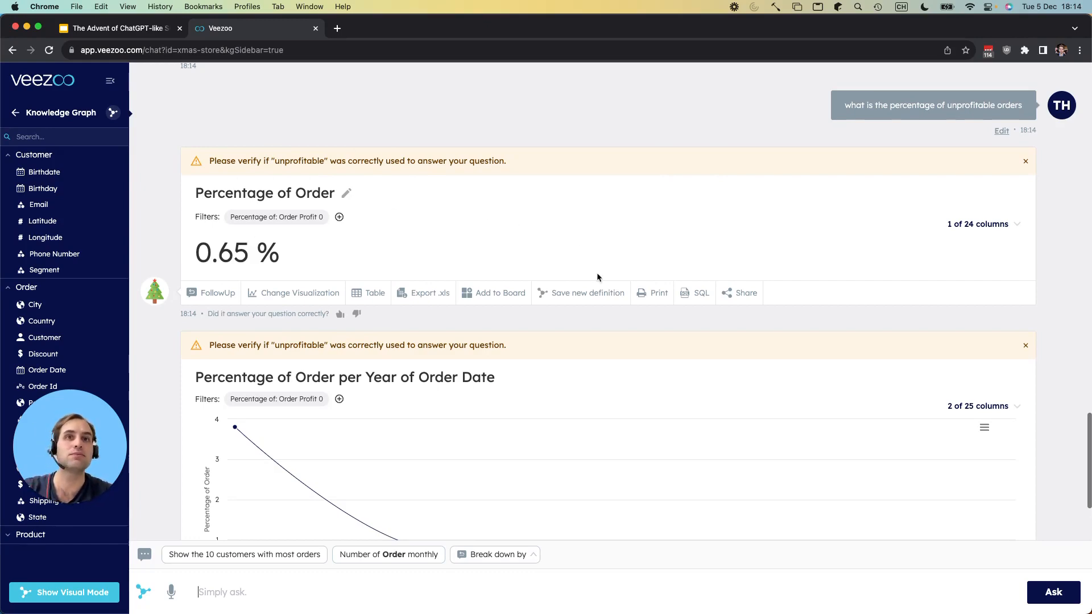
click(600, 296)
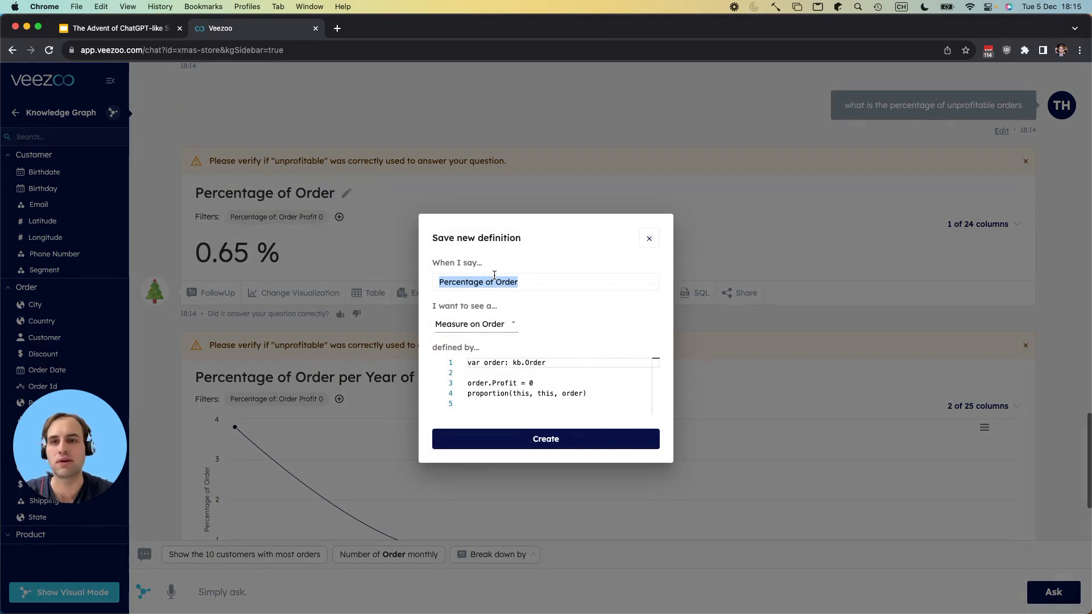
text(Los)
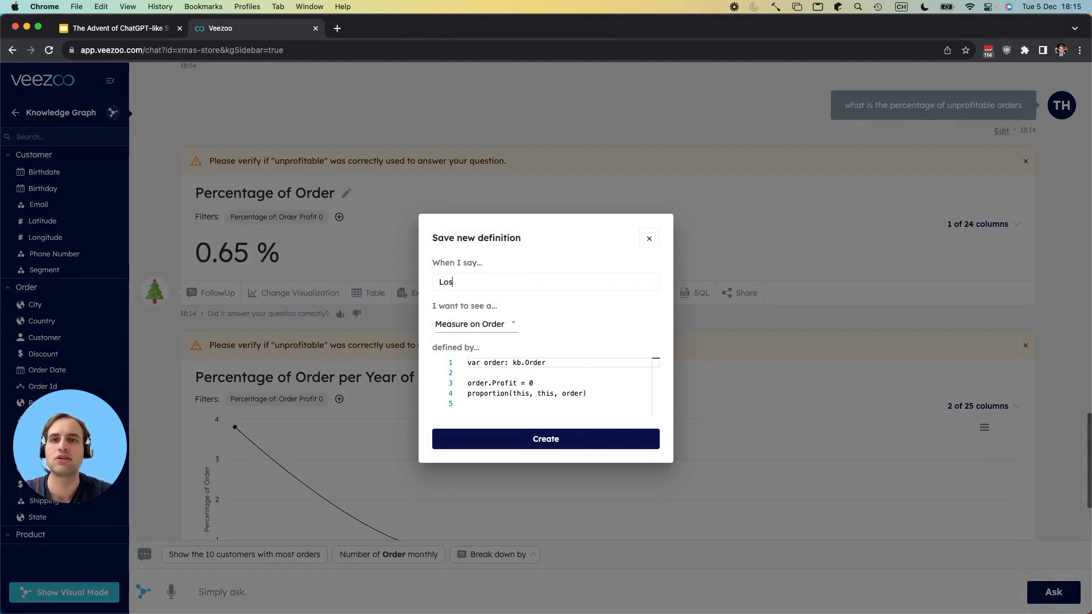
text(sy-Orders Ratio)
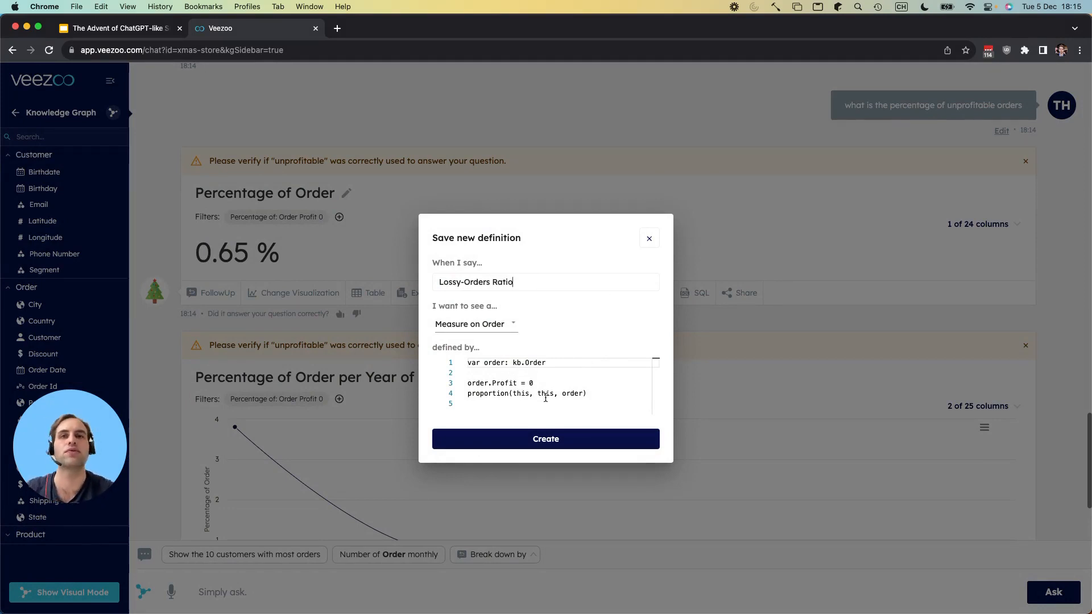
click(522, 385)
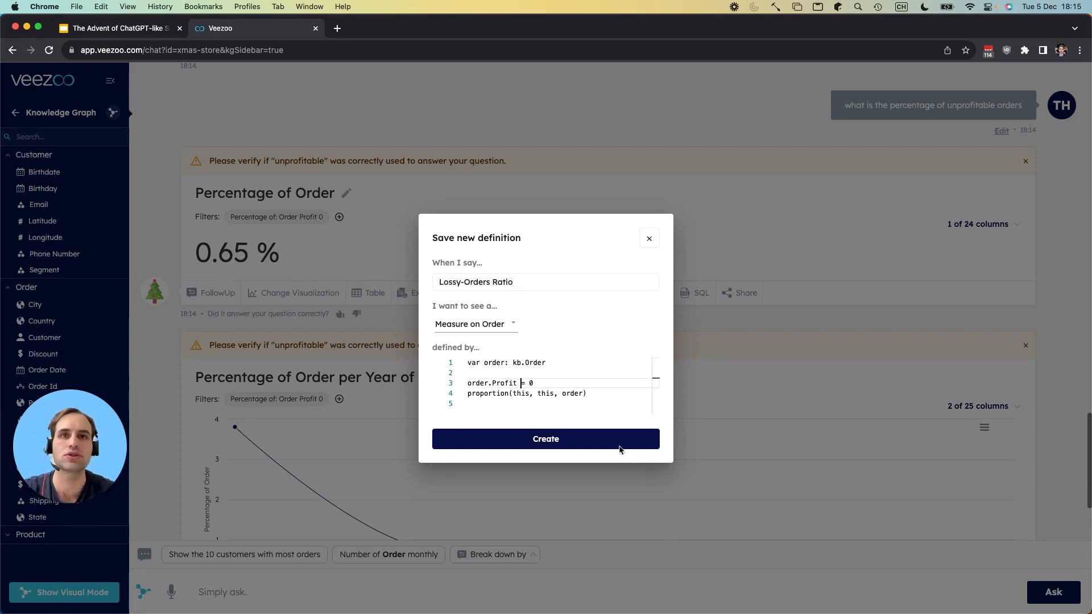
text(<)
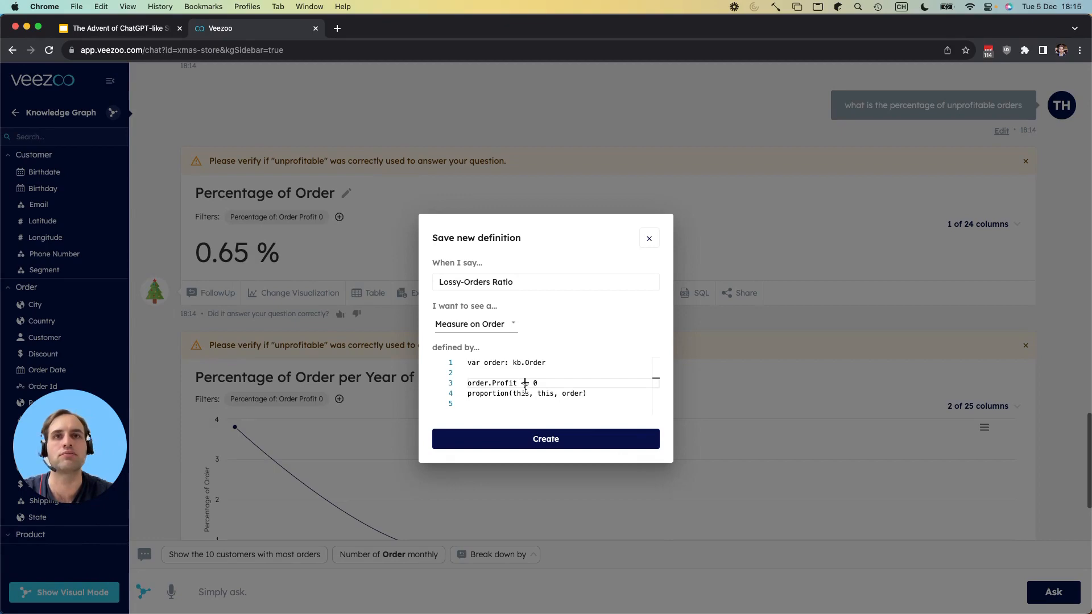
click(538, 442)
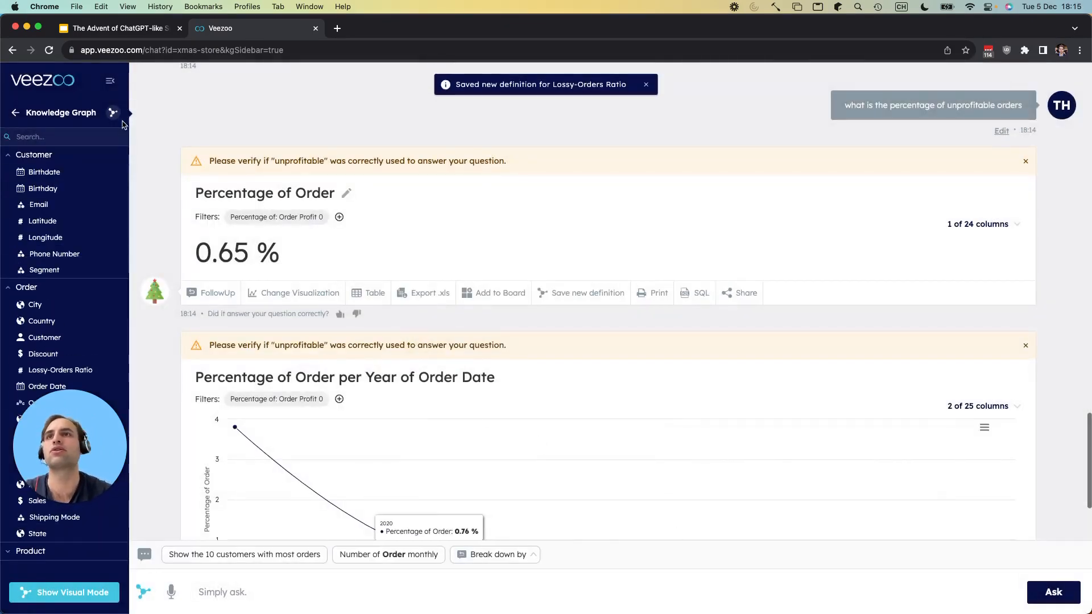
- Locate the Lossy-Orders Ratio node in the visual Knowledge Graph and open its definition in Veezoo Studio
click(112, 114)
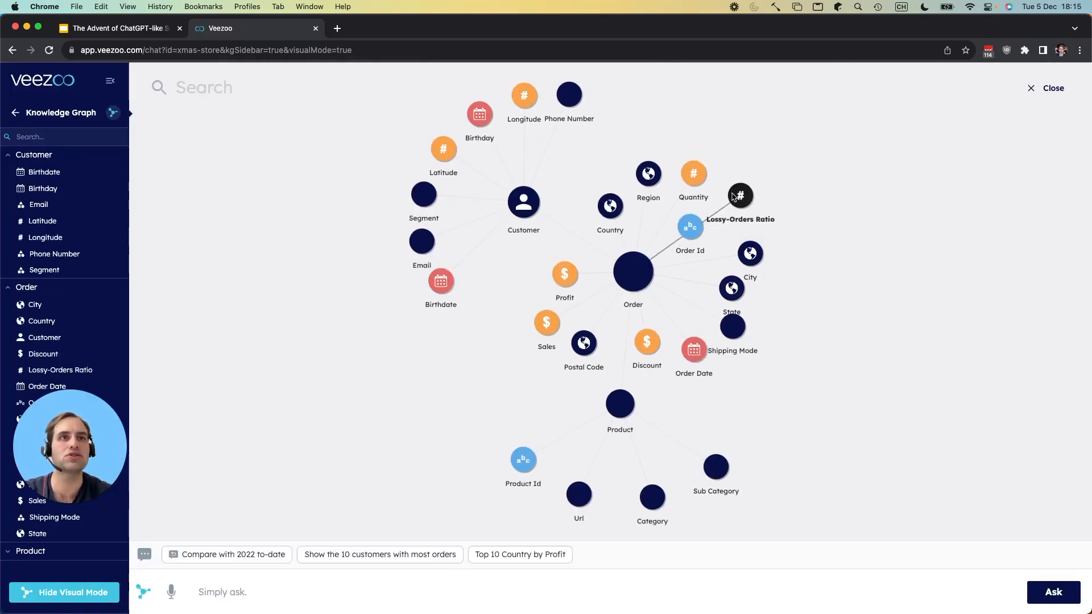
click(739, 197)
click(811, 271)
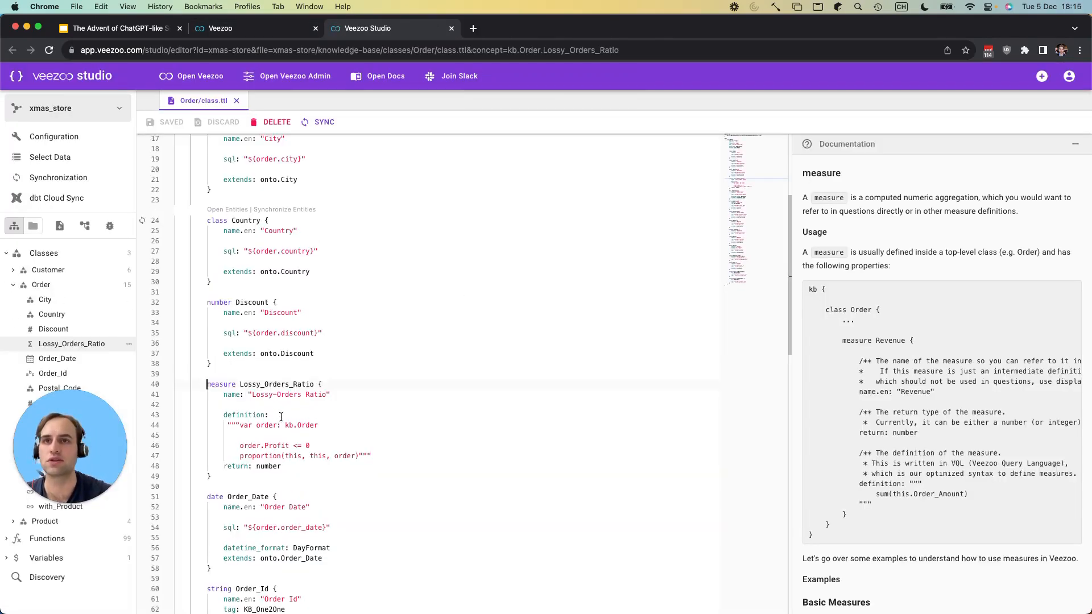
- Begin a description property on a new line directly below the name of the Lossy-Orders Ratio measure
click(336, 395)
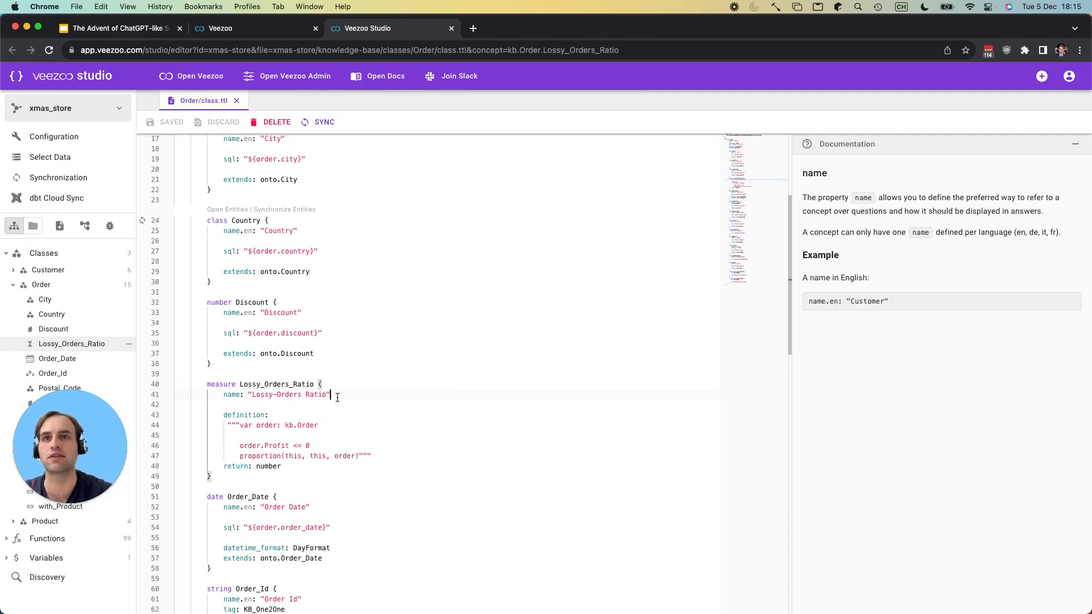
key(Return)
text(description: )
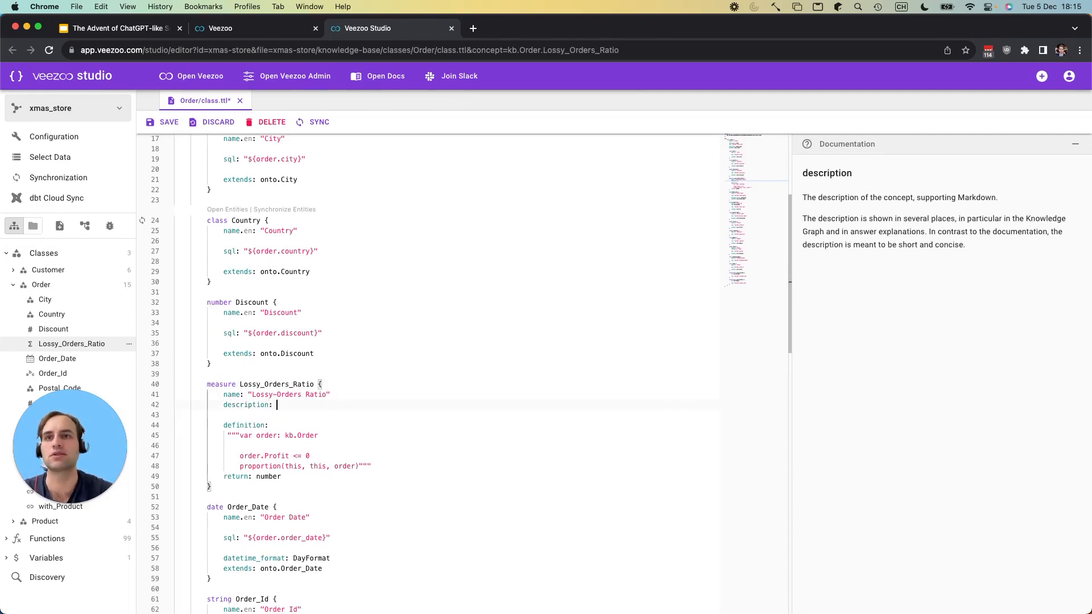
text("These are )
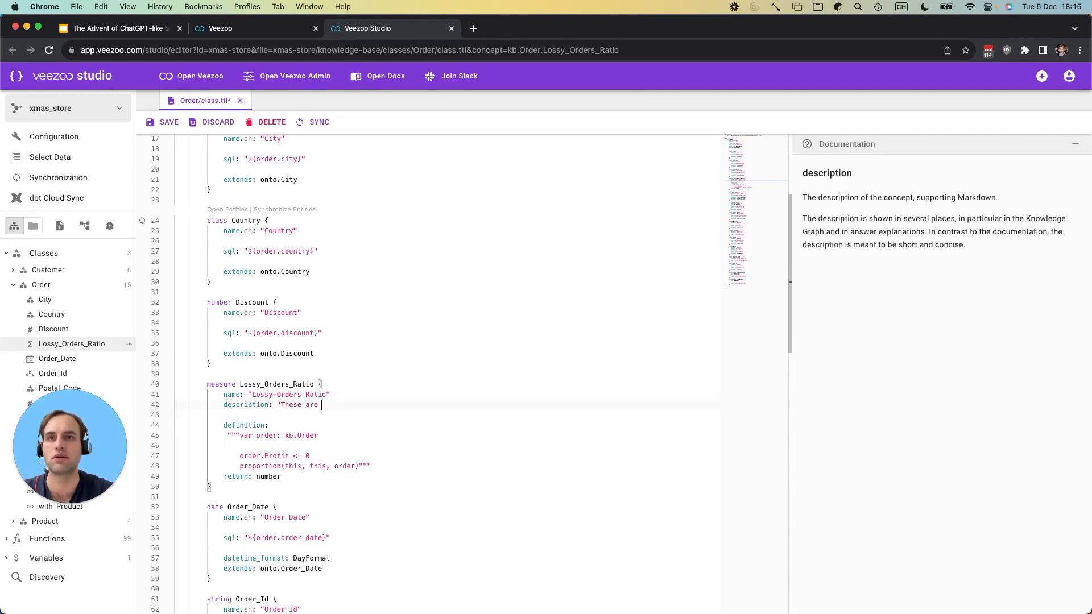
text(all or)
key(BackSpace)
key(BackSpace)
key(BackSpace)
key(BackSpace)
key(BackSpace)
key(BackSpace)
key(BackSpace)
key(BackSpace)
key(BackSpace)
key(BackSpace)
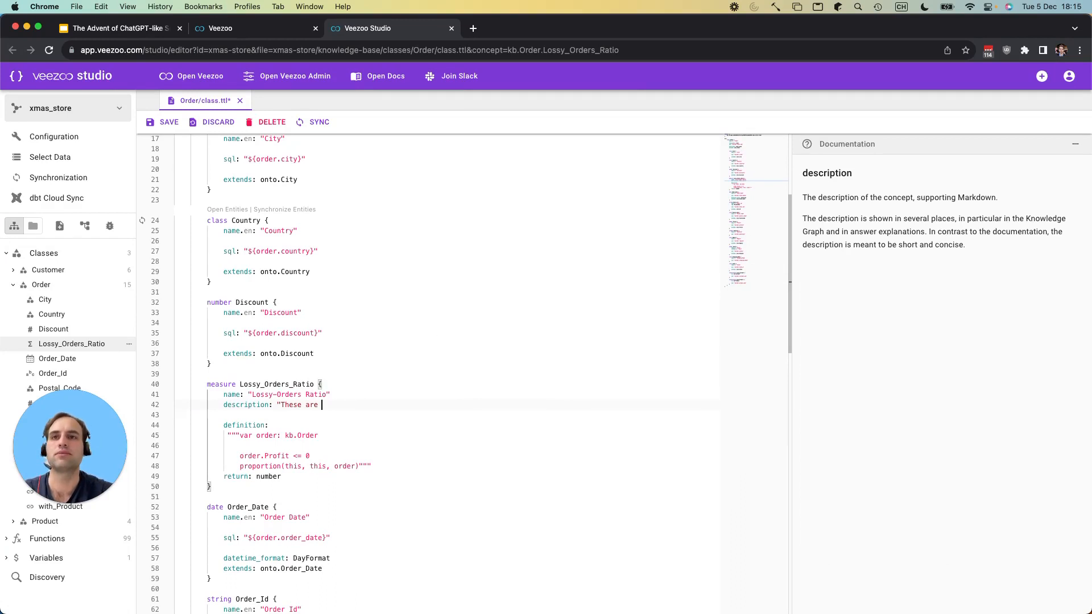
text(is)
key(BackSpace)
key(BackSpace)
key(BackSpace)
key(BackSpace)
key(BackSpace)
key(BackSpace)
key(BackSpace)
key(BackSpace)
- Complete the measure's description as "This is the percentage of orders with a profit below or equal to 0" and save the file
text(This)
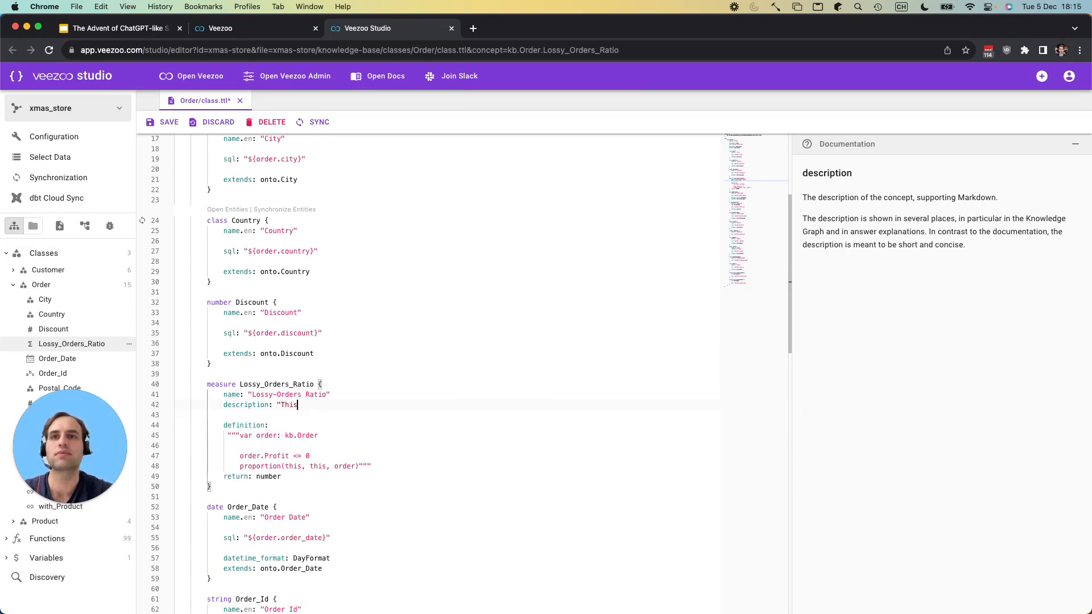
text( is the percentage of )
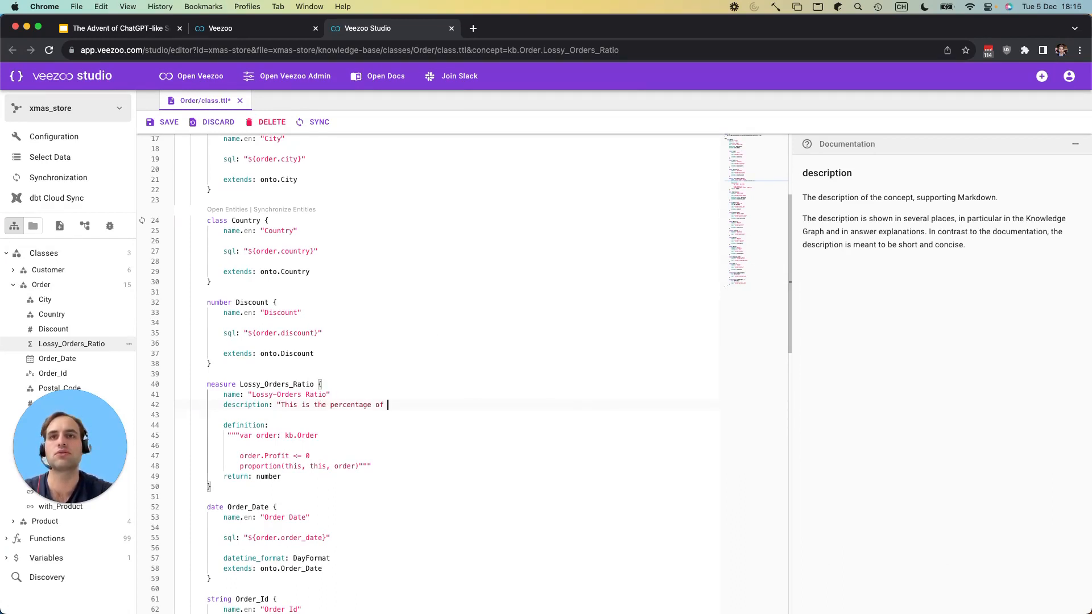
text(orders with a profit be)
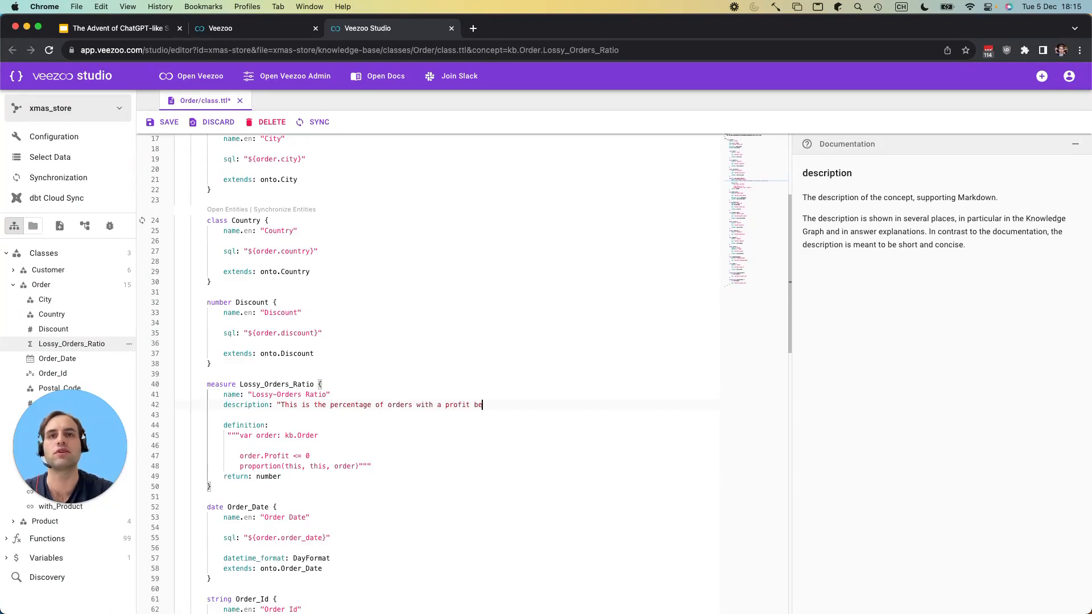
text(low o)
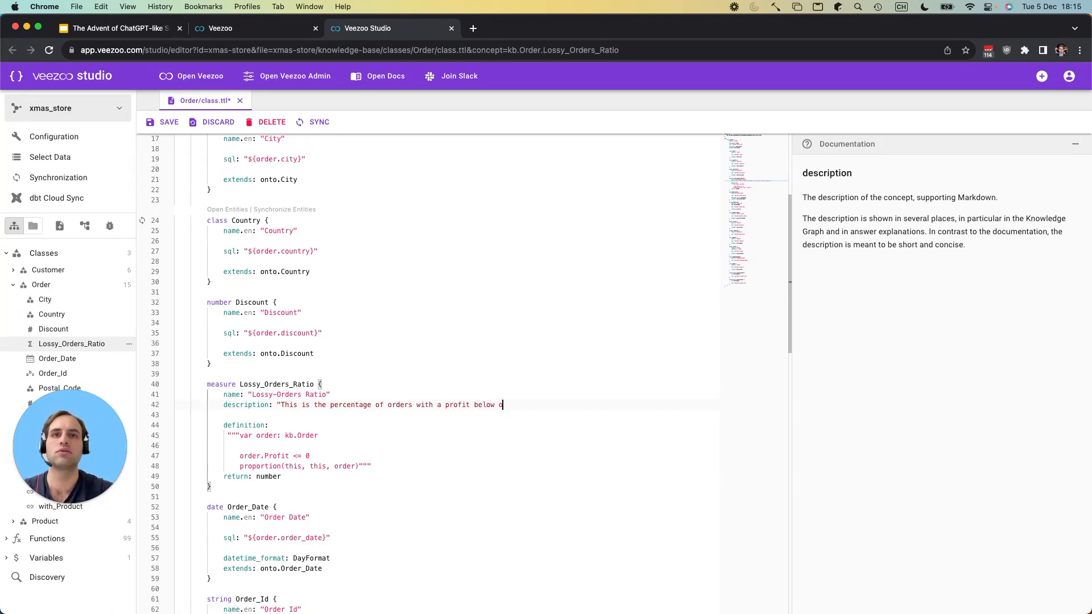
text(r equal to )
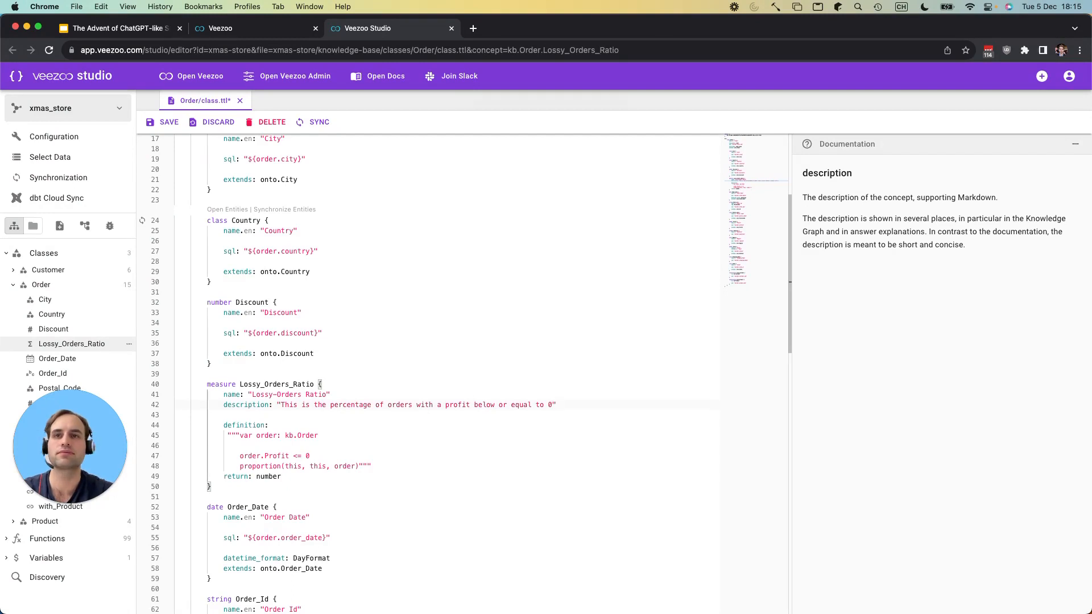
text(0)
key(super+s)
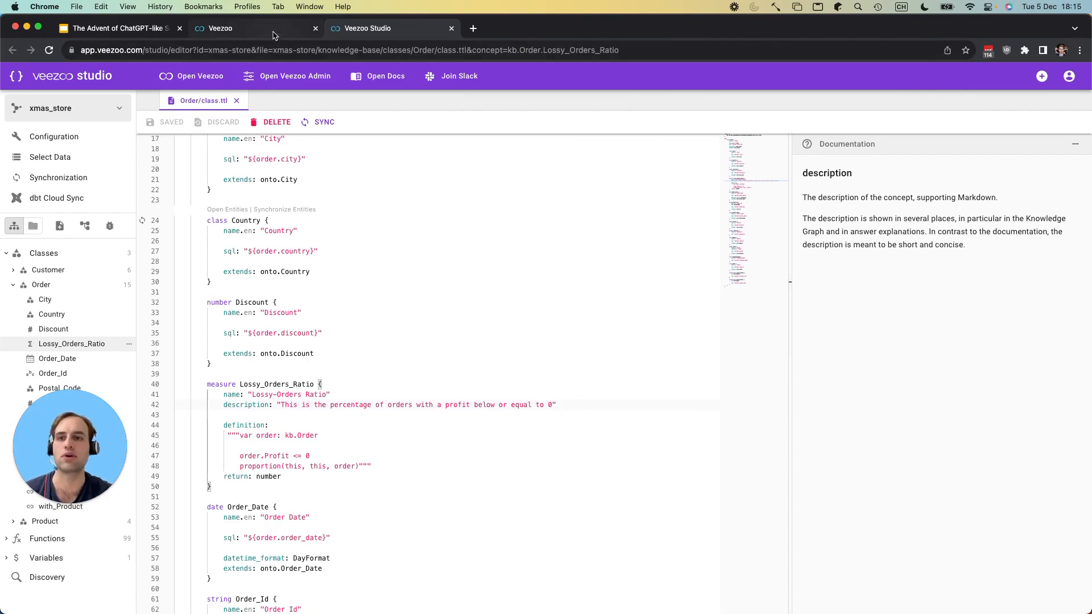
- Return to the Veezoo chat and ask "who are our top 10 customers by Lossy-Orders Ratio"
click(276, 31)
click(413, 611)
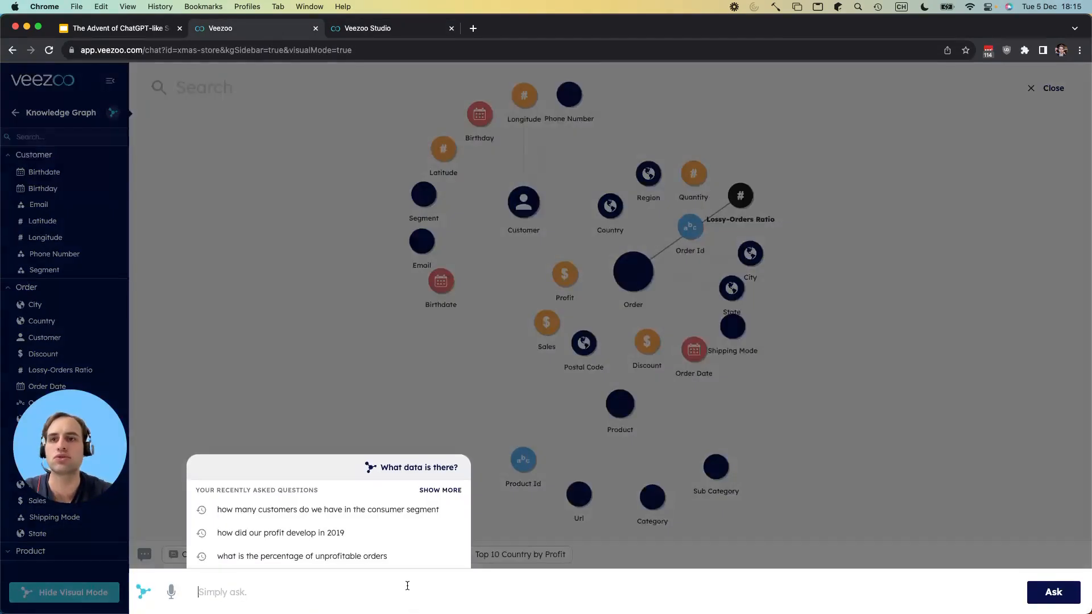
text(who are our top )
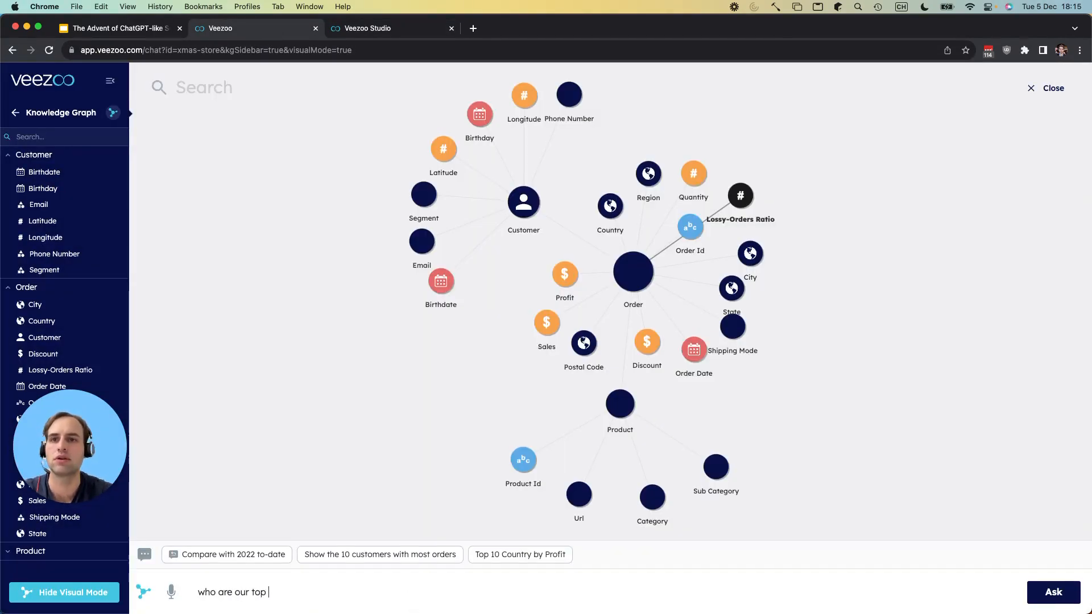
text(10 customers)
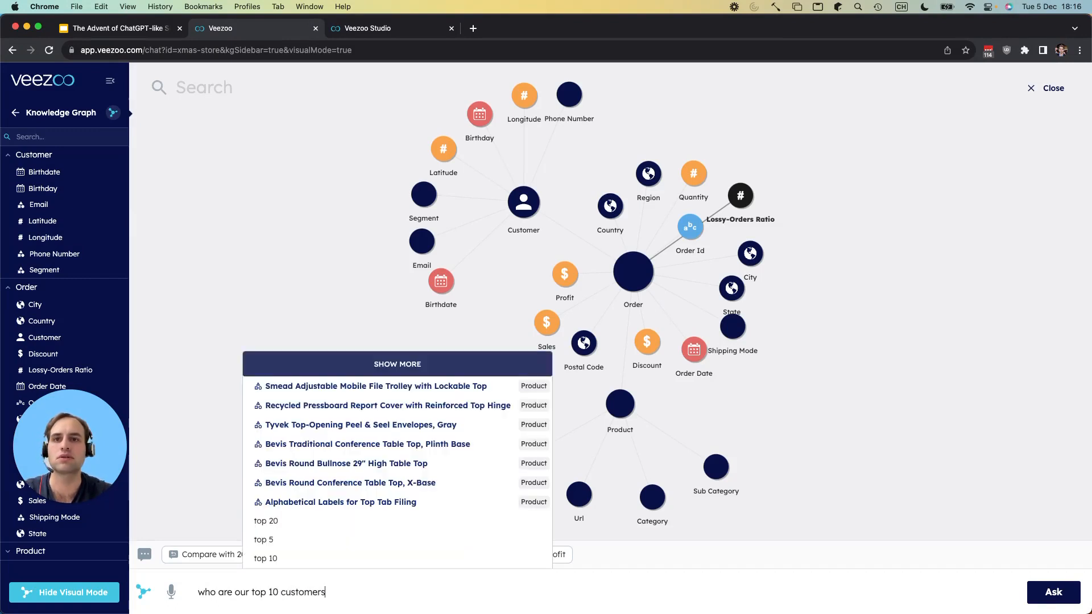
text( by loss)
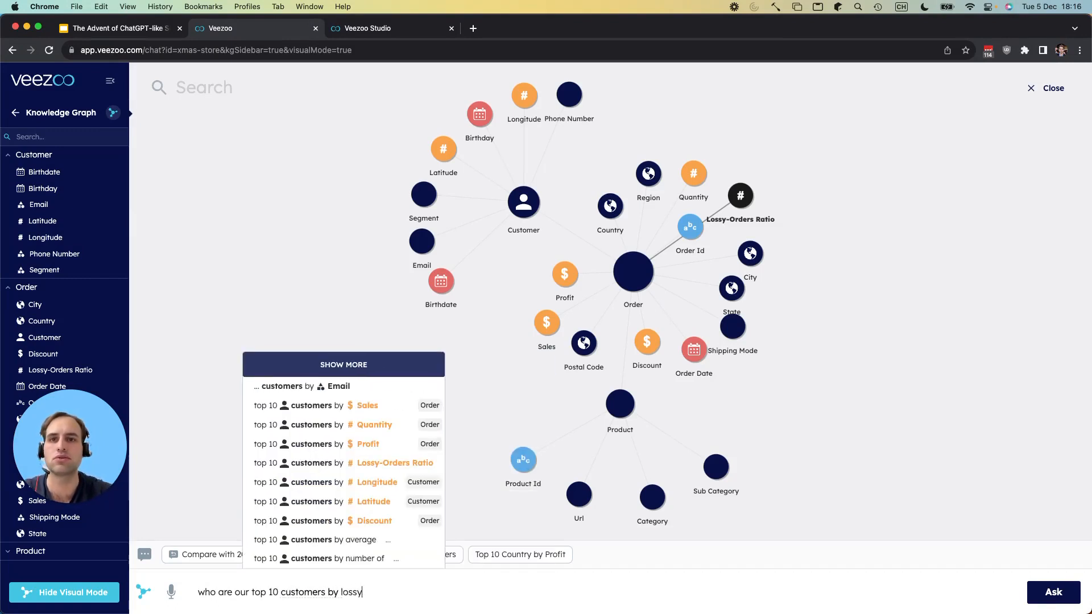
text(y)
key(Return)
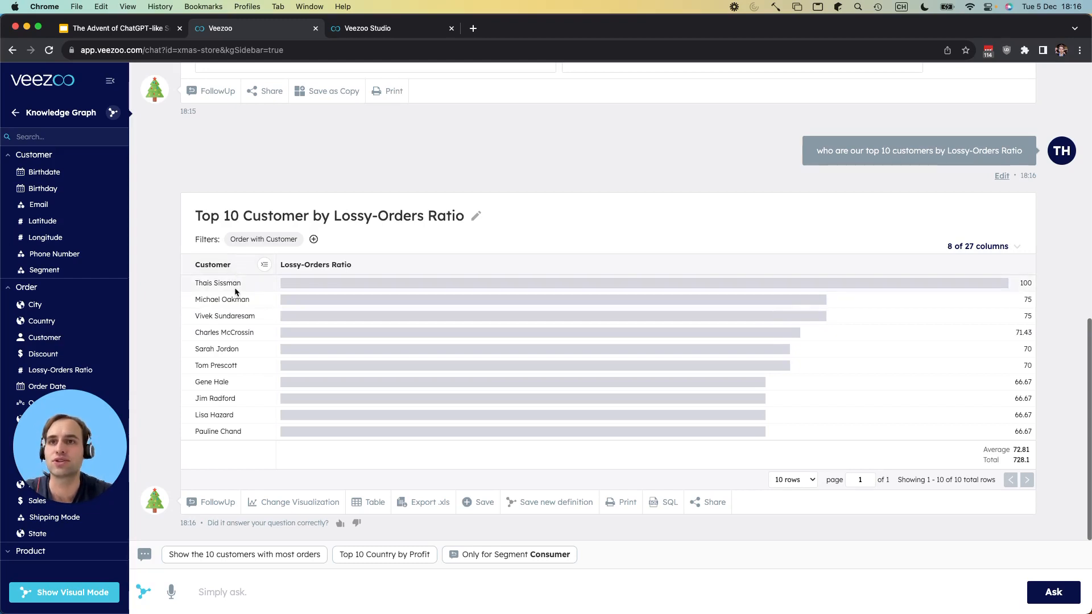
- Ask the follow-up "just those with more than 3 orders" on the top 10 customers answer and sort it by descending Lossy-Orders Ratio
click(228, 502)
text(j)
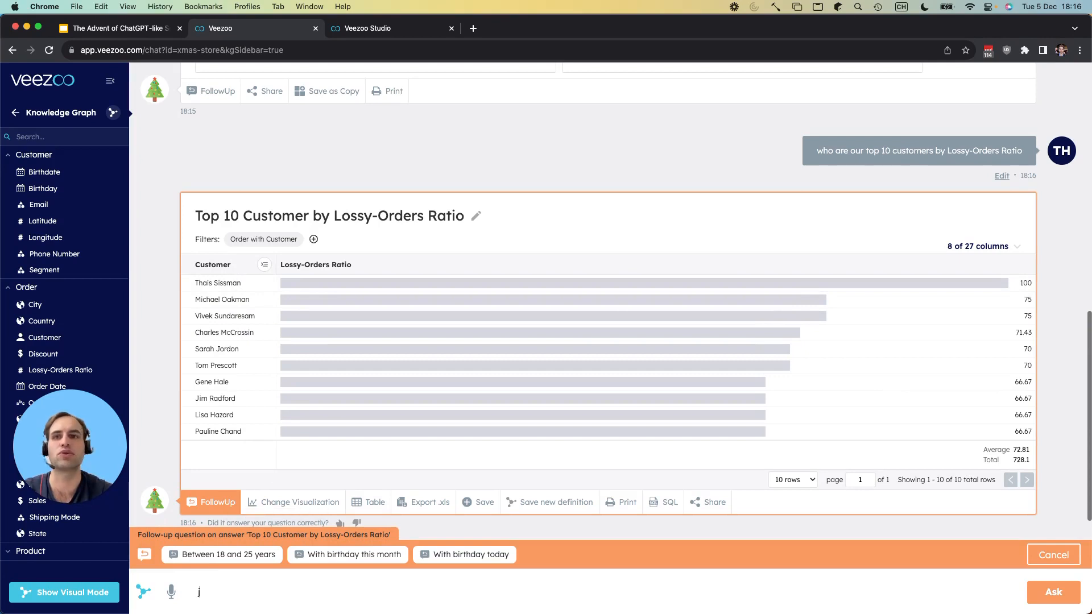
text(ust those with more tha)
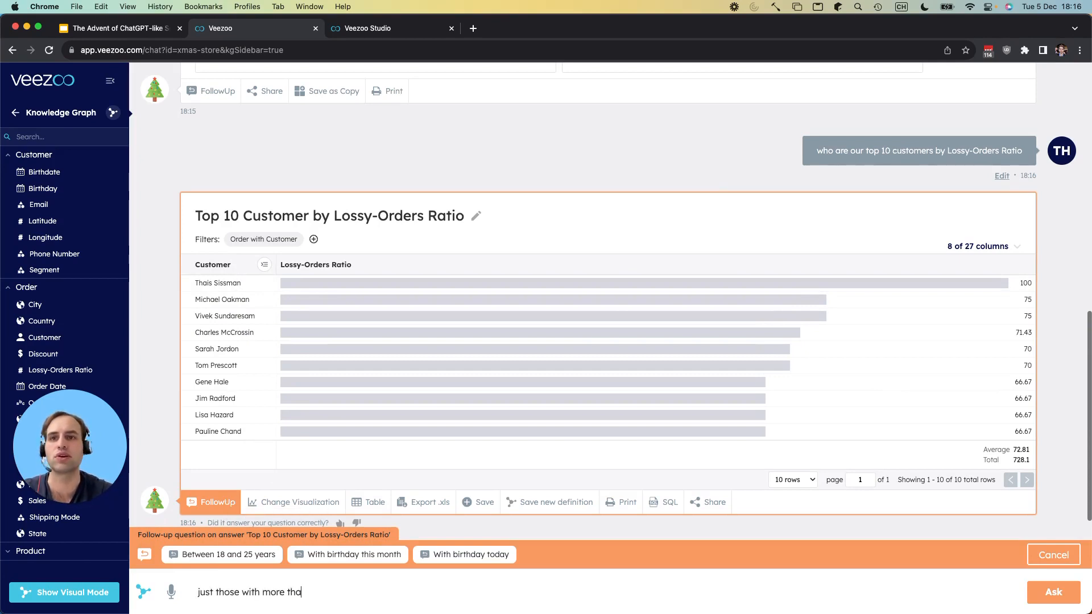
text(n 3 orders)
key(Return)
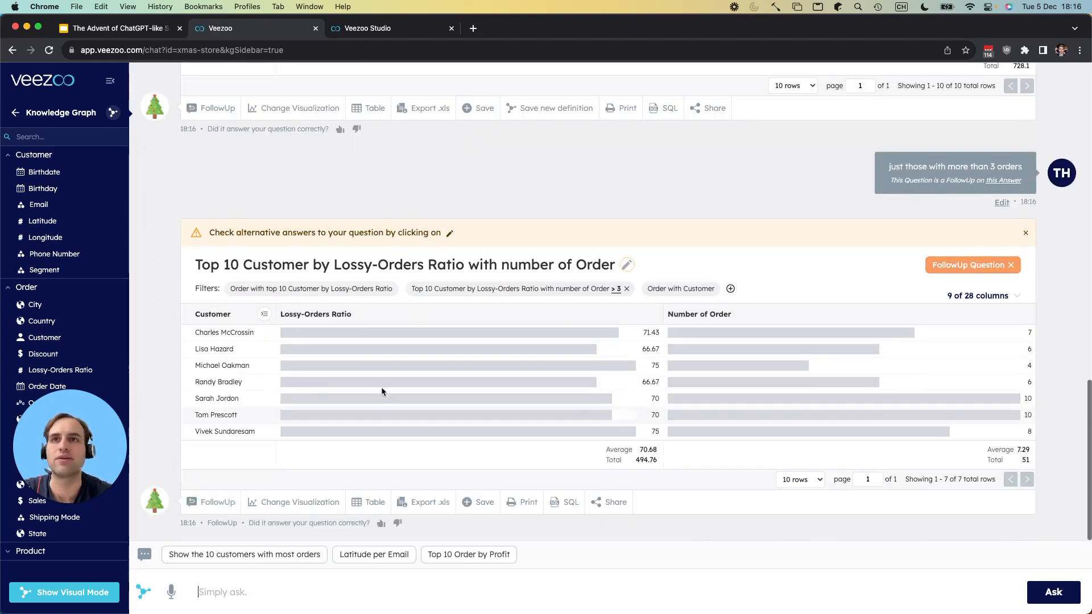
mouse_move(411, 259)
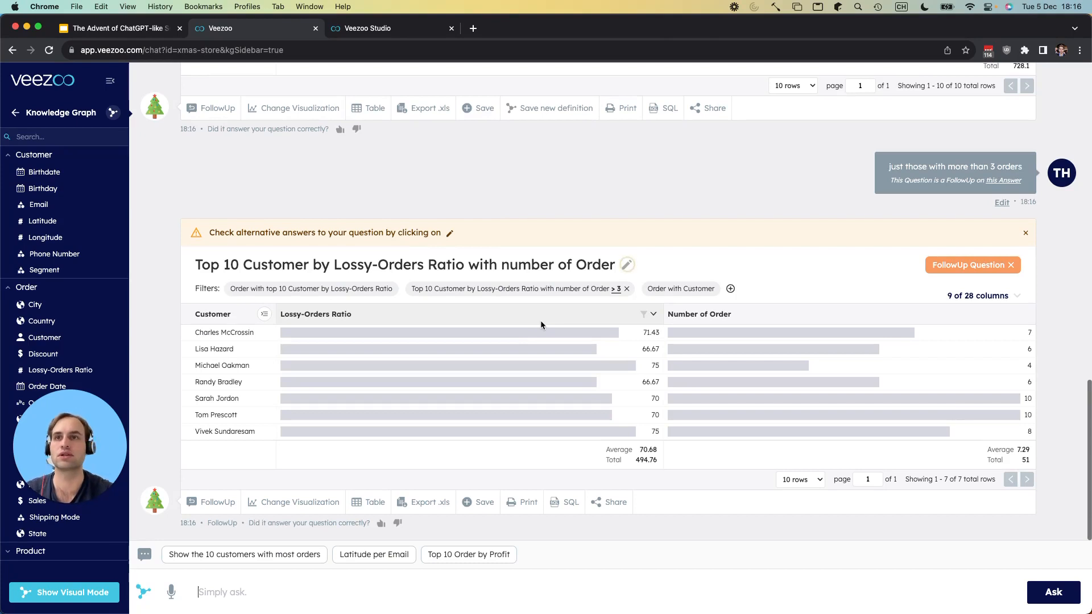
click(441, 318)
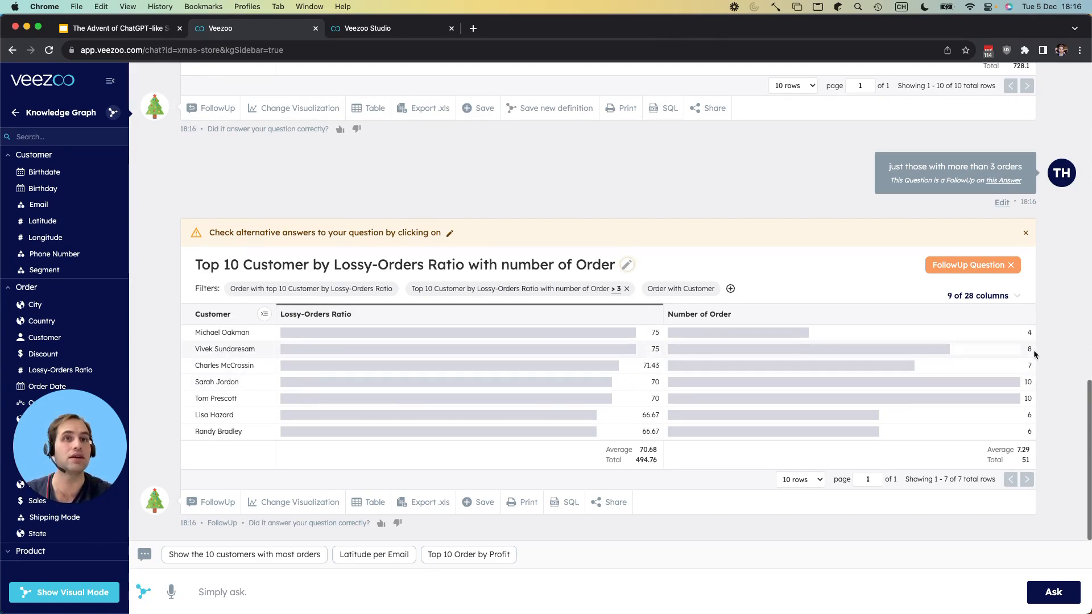
- Ask a new question for the orders from the customer in the second row of the sorted table
click(486, 587)
text(orders )
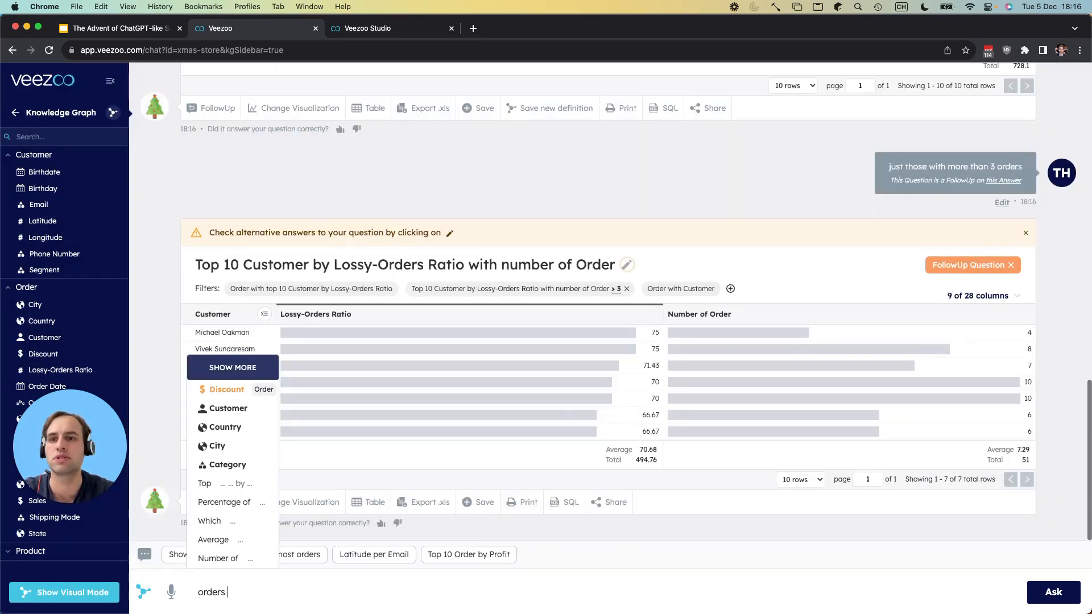
text(from vive)
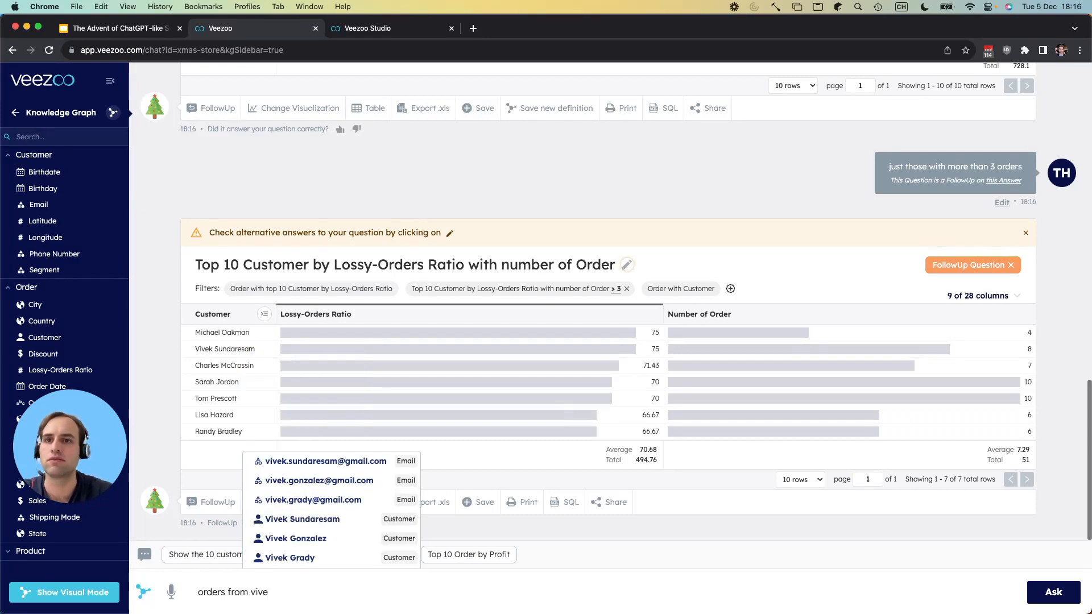
key(Up)
key(Up)
key(Up)
key(Return)
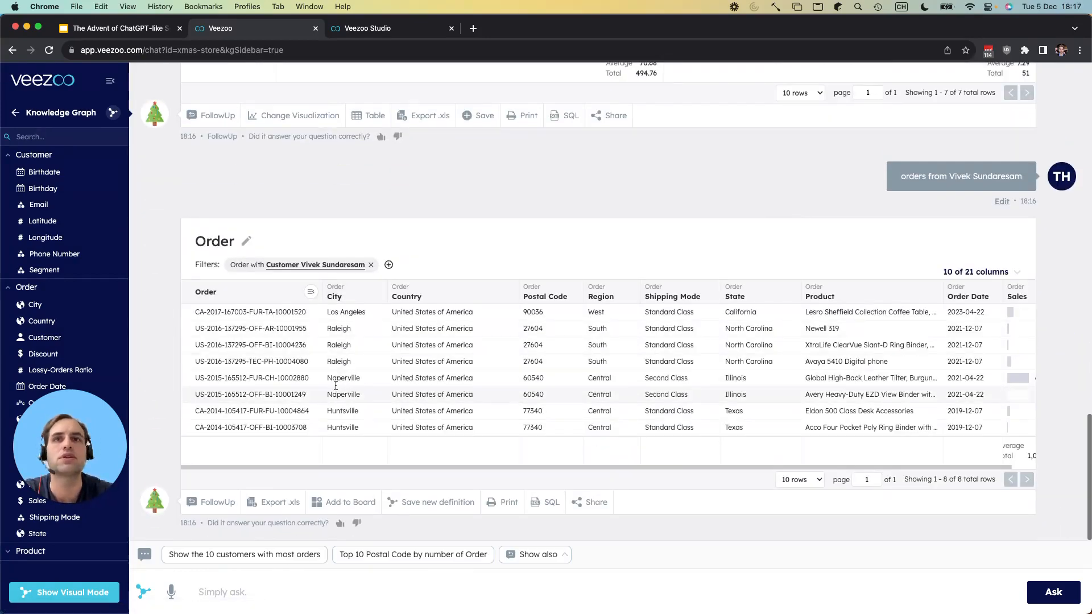
- Add the Profit column to the customer's Order table
scroll(331, 370, right, 2)
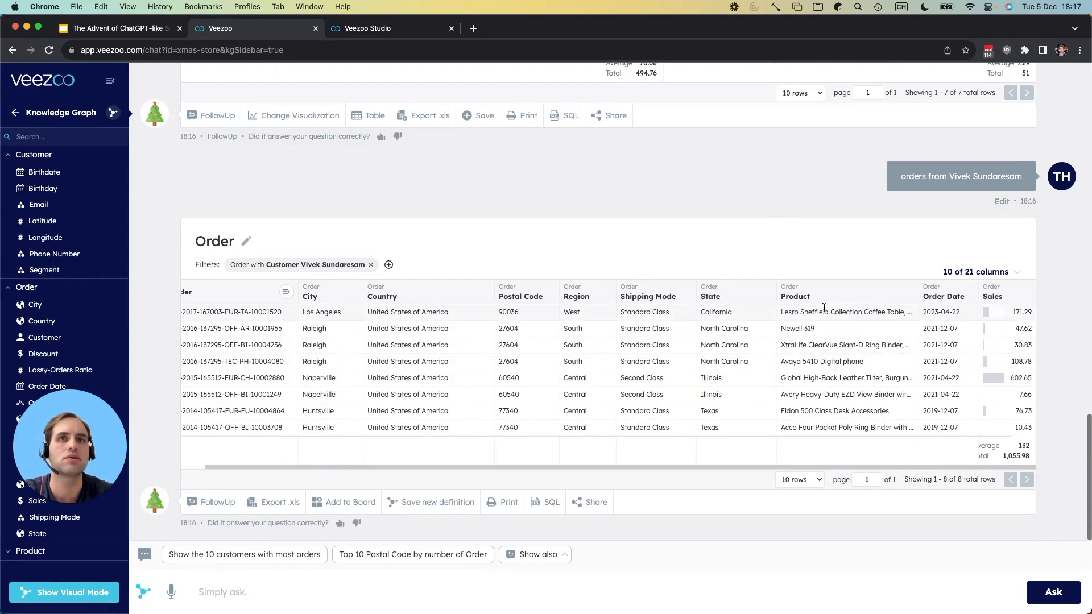
click(990, 272)
scroll(933, 387, down, 3)
click(933, 393)
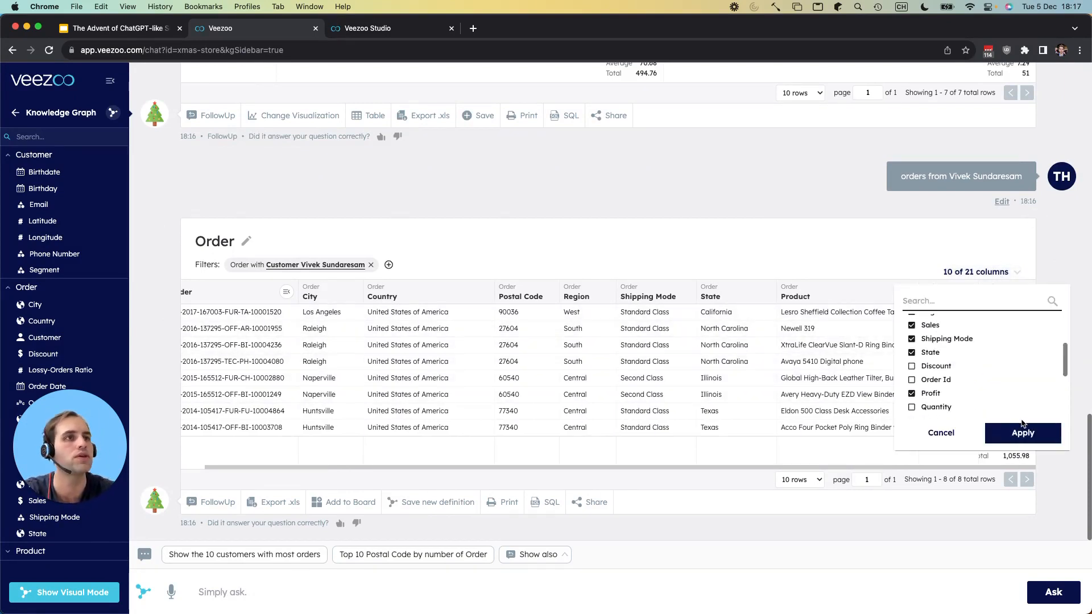
click(1023, 433)
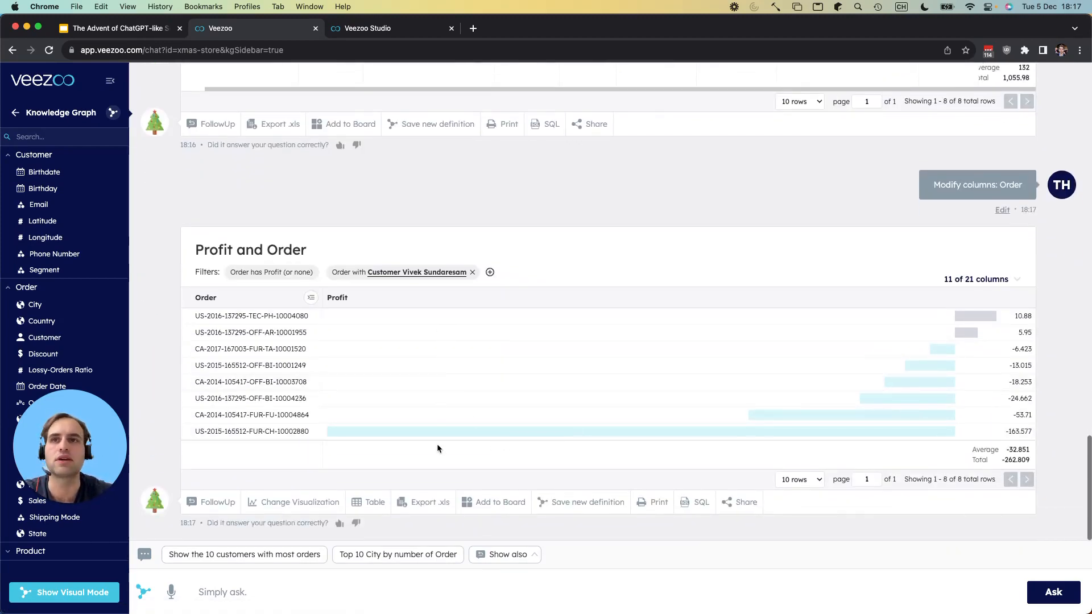
- Expand the Order details in the Profit and Order table, examine the least profitable order, and look back over the earlier answers
drag(195, 431, 294, 432)
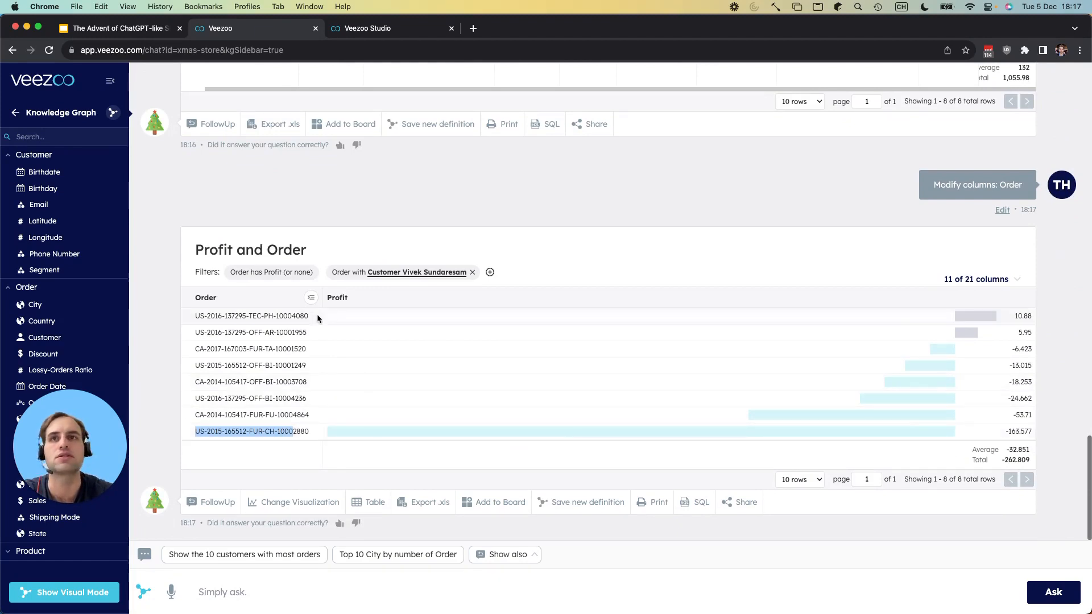
click(311, 298)
scroll(490, 432, right, 3)
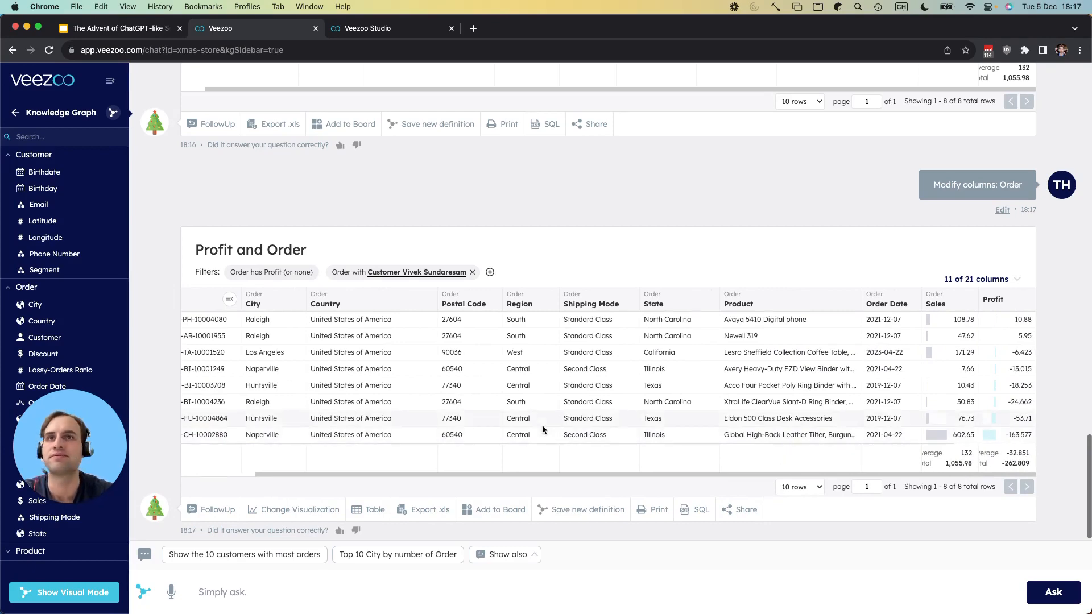
scroll(541, 425, left, 3)
scroll(543, 429, up, 10)
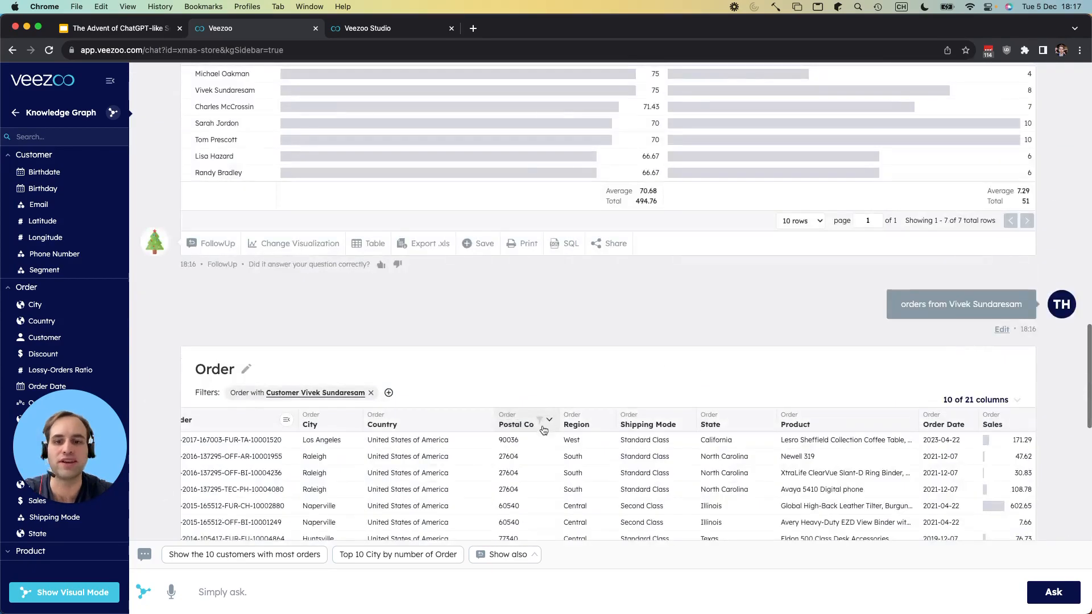